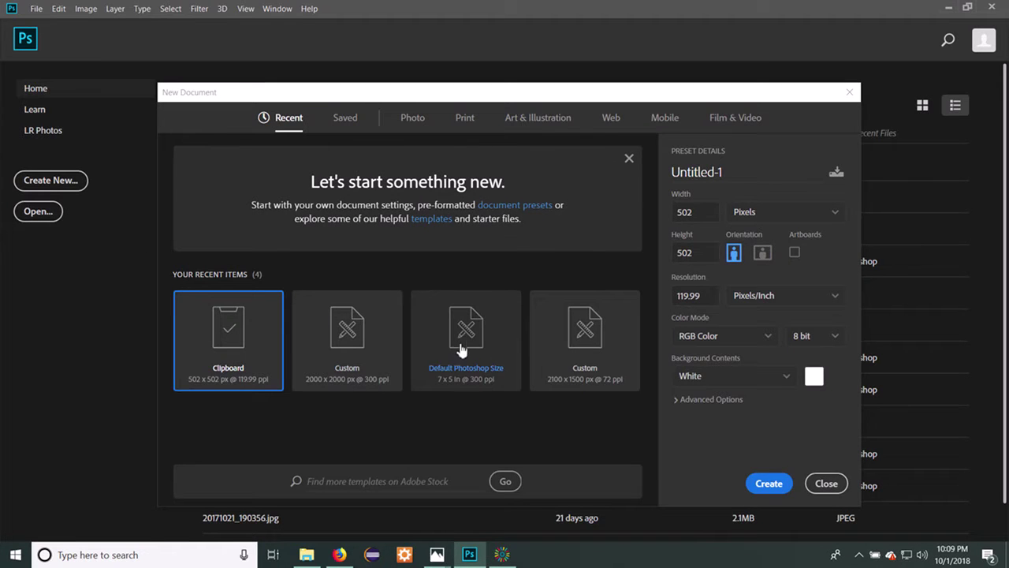
Create a new 2000 x 2000 pixel document at 300 pixels/inch in RGB color with a white background
left_click(385, 363)
left_click(699, 215)
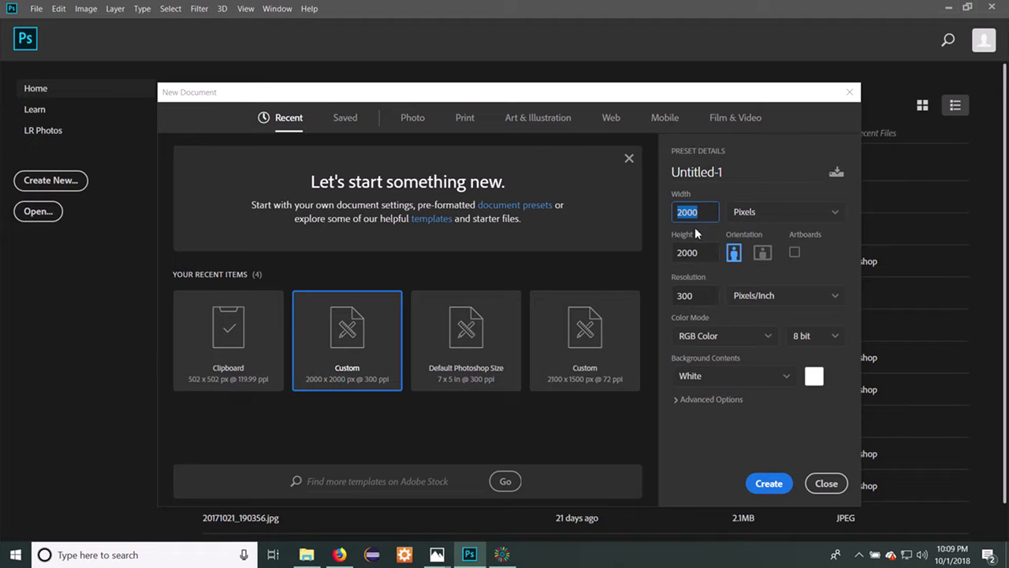
left_click(700, 252)
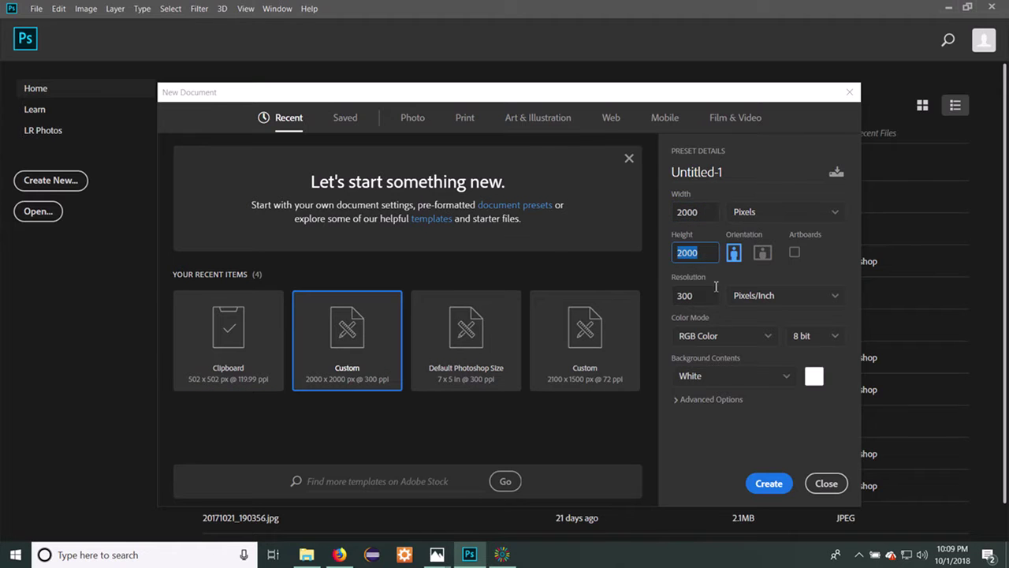
left_click(704, 257)
left_click(783, 492)
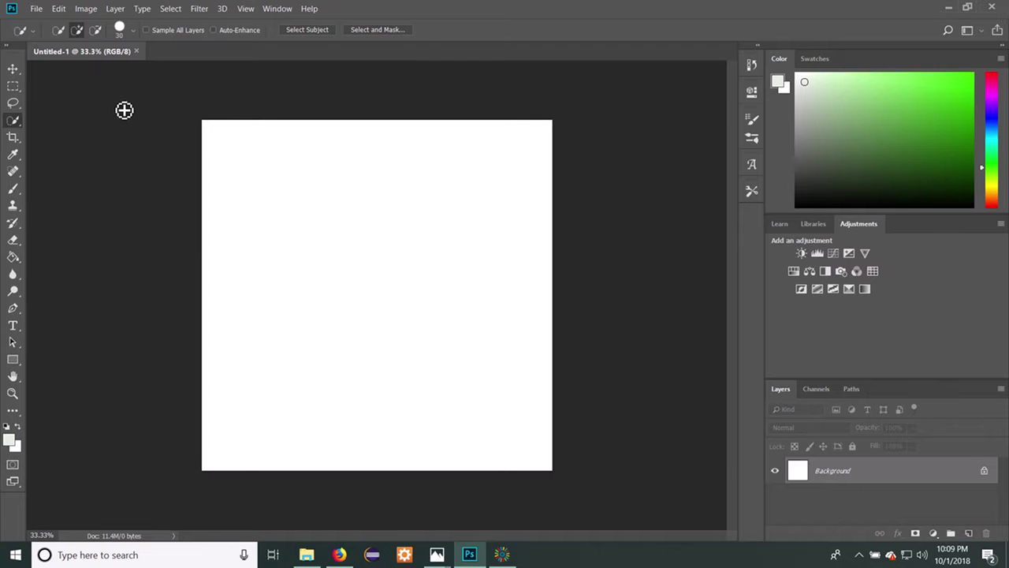
Open the cuddly_cat image from the photoshop_Class folder
left_click(39, 15)
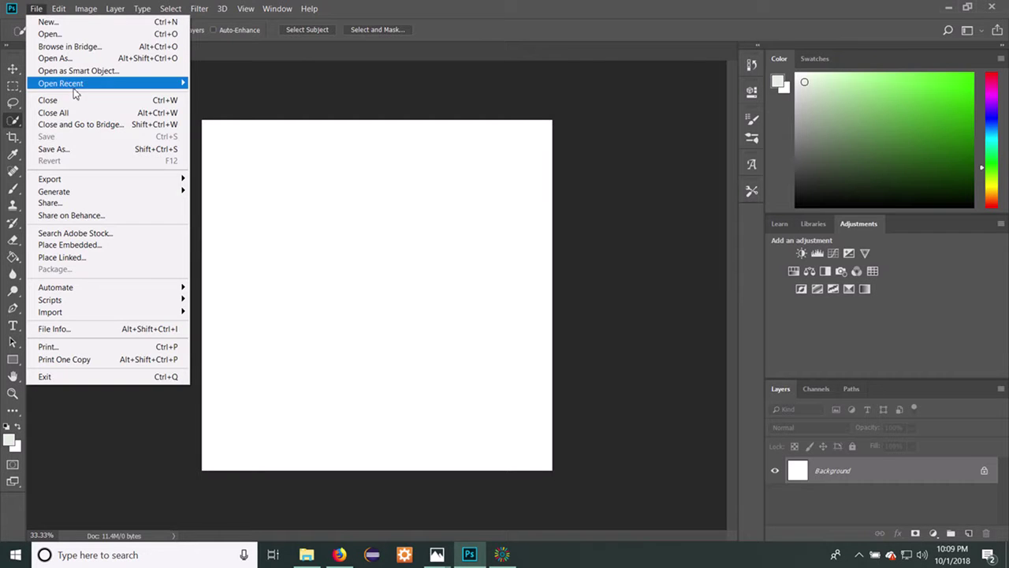
left_click(85, 35)
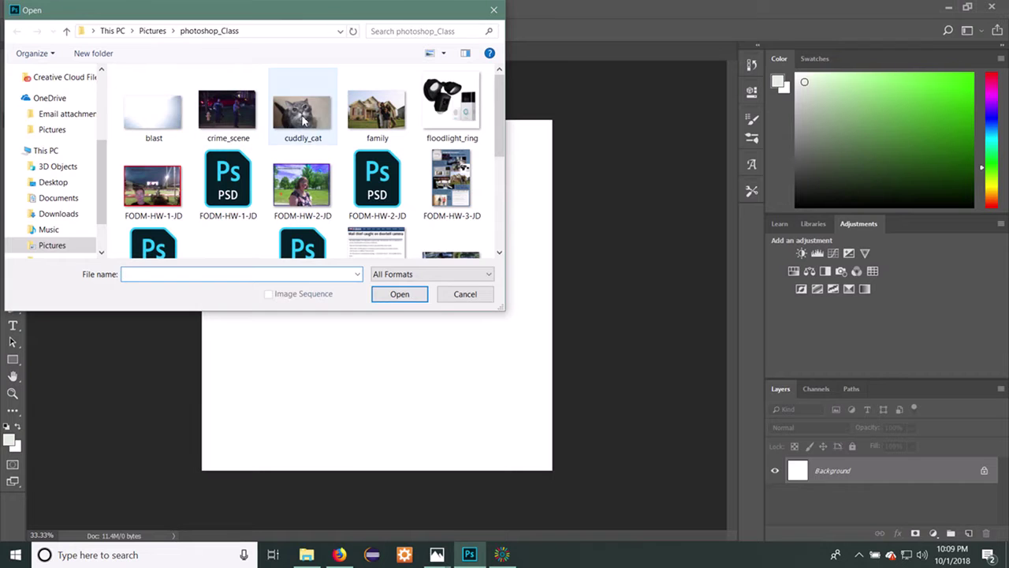
left_click(303, 111)
left_click(400, 294)
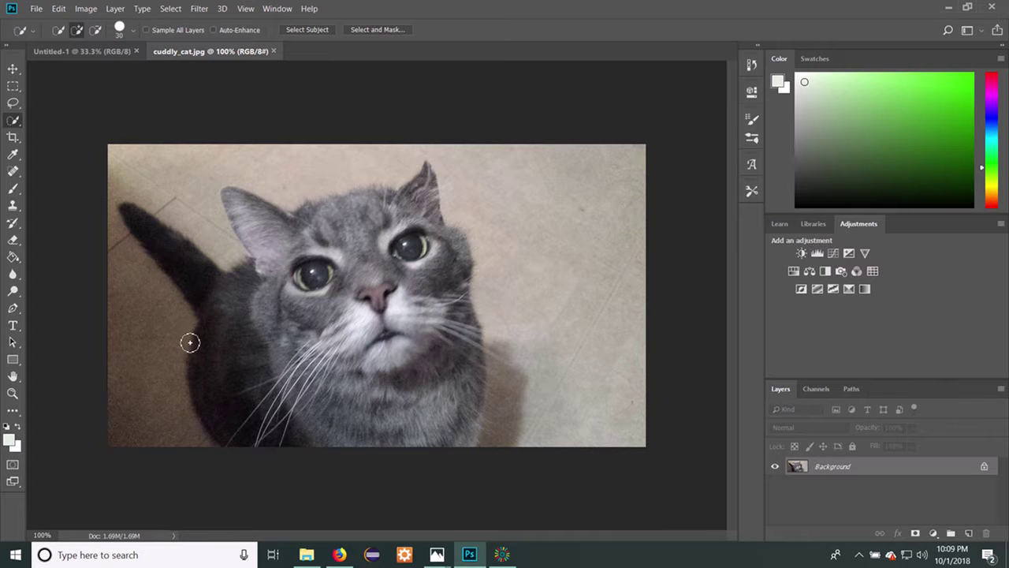
Crop the cat photo to remove the empty floor on its right side and a thin strip along the top
left_click(13, 138)
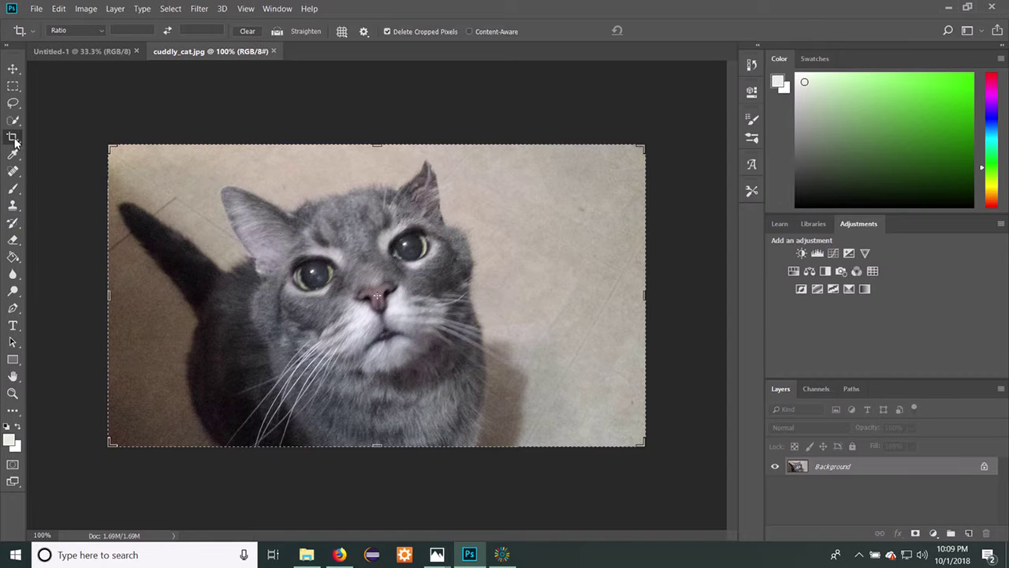
left_click_drag(639, 301, 590, 302)
left_click_drag(376, 146, 375, 150)
left_click_drag(590, 296, 583, 296)
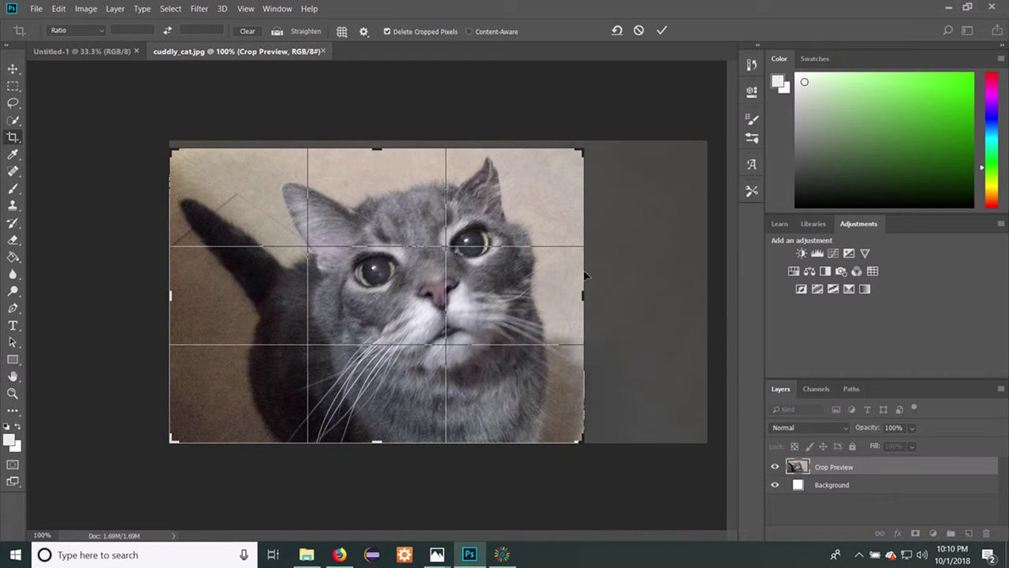
left_click(663, 30)
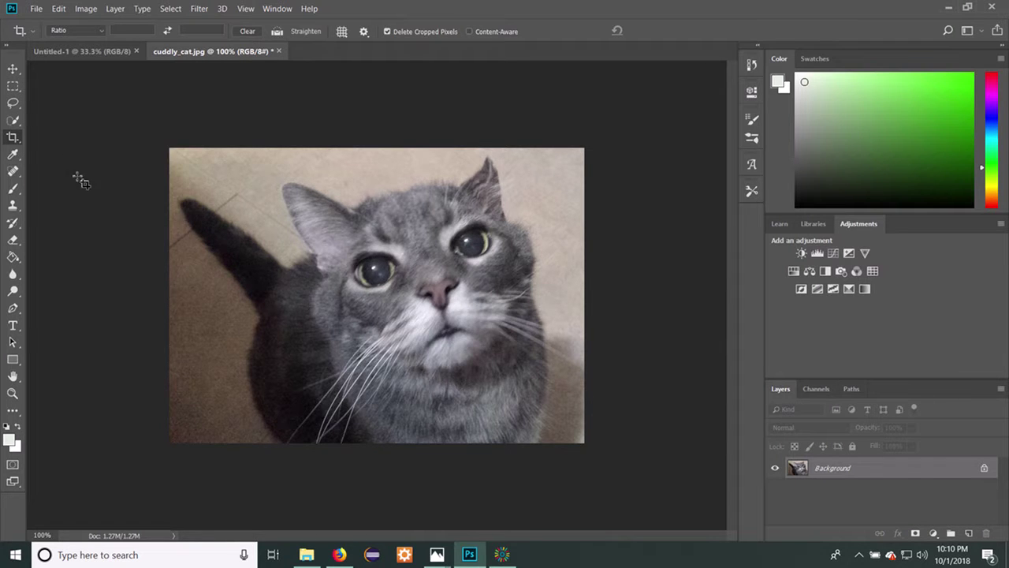
Select the cat with the Quick Selection tool, subtracting the surrounding floor and adding the tail back to the selection
left_click(13, 120)
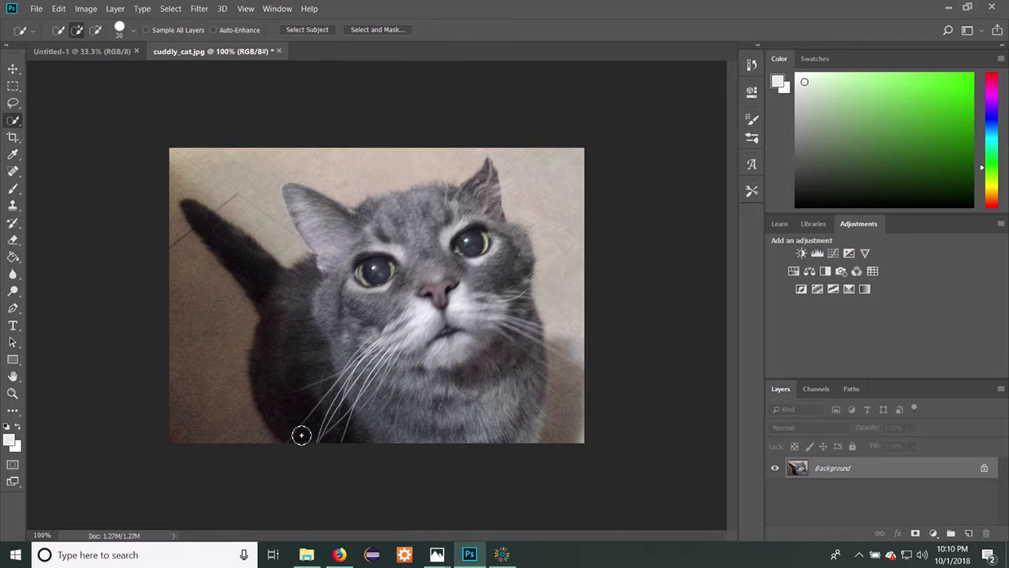
mouse_move(299, 434)
left_mouse_down()
mouse_move(279, 377)
mouse_move(290, 310)
mouse_move(274, 288)
mouse_move(308, 293)
mouse_move(347, 269)
mouse_move(316, 211)
mouse_move(375, 224)
mouse_move(439, 207)
mouse_move(476, 211)
mouse_move(507, 273)
mouse_move(496, 313)
mouse_move(520, 347)
left_mouse_up()
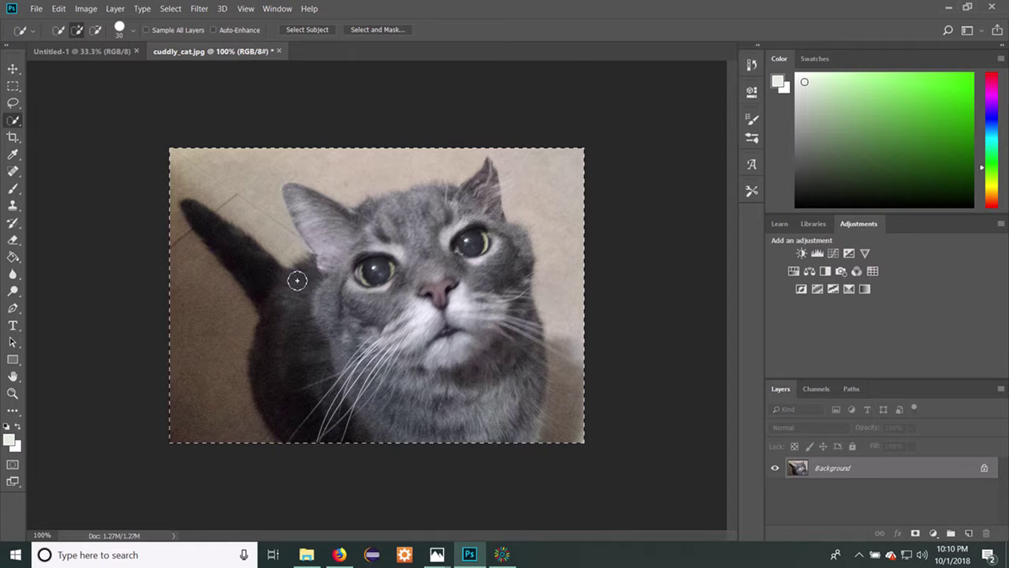
left_click(96, 30)
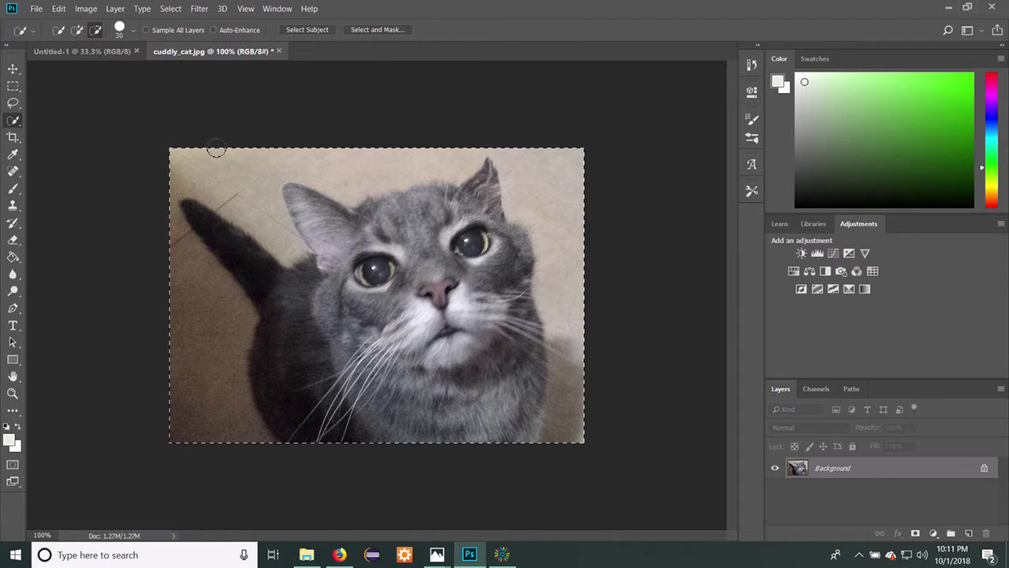
mouse_move(217, 146)
left_mouse_down()
mouse_move(260, 217)
mouse_move(296, 237)
mouse_move(260, 244)
mouse_move(265, 166)
mouse_move(339, 166)
mouse_move(370, 178)
mouse_move(434, 167)
left_mouse_up()
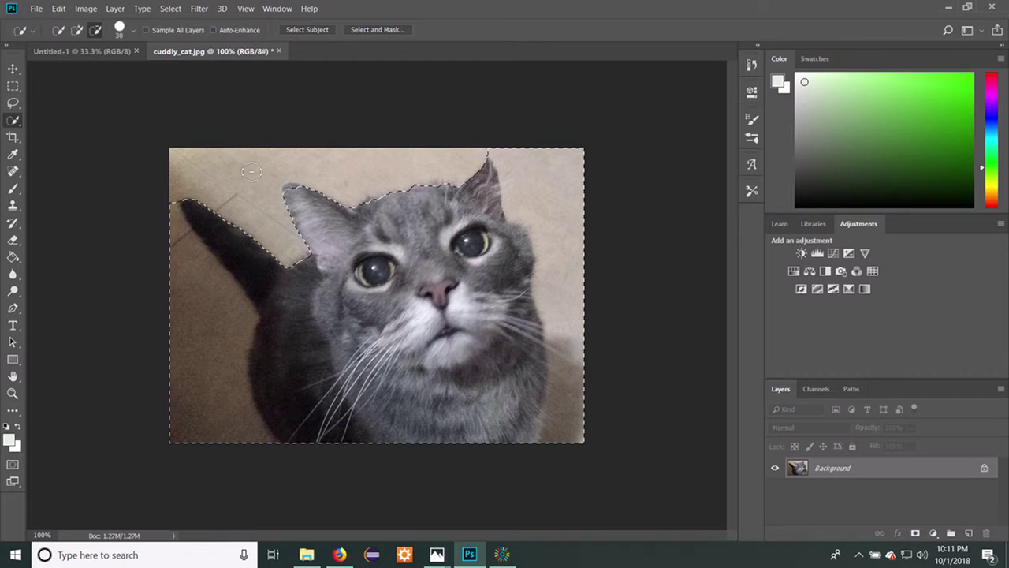
left_click(77, 29)
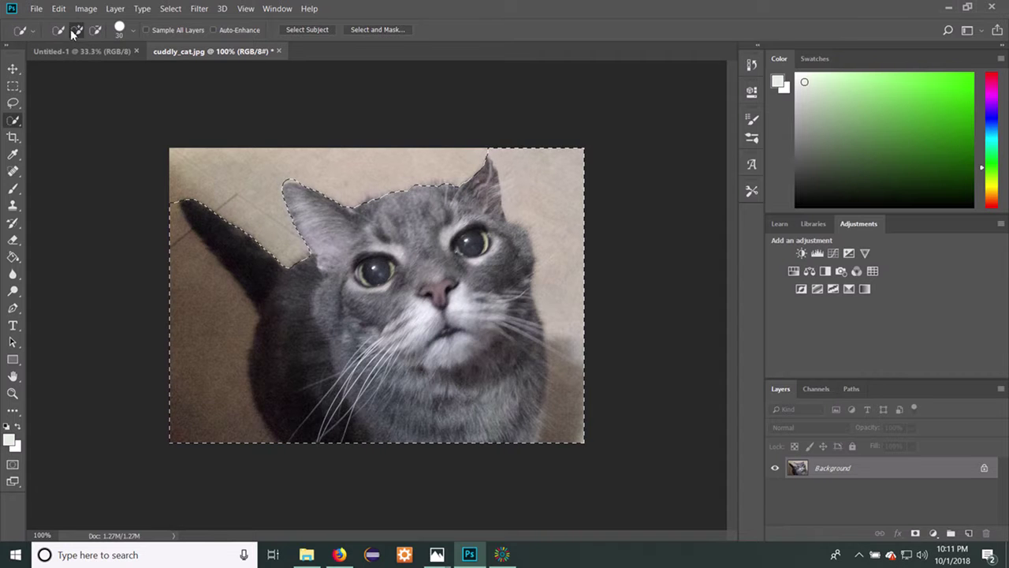
mouse_move(164, 224)
left_mouse_down()
mouse_move(171, 198)
mouse_move(192, 252)
mouse_move(220, 282)
mouse_move(203, 334)
mouse_move(213, 387)
left_mouse_up()
mouse_move(544, 182)
left_mouse_down()
mouse_move(568, 196)
mouse_move(575, 219)
mouse_move(577, 394)
left_mouse_up()
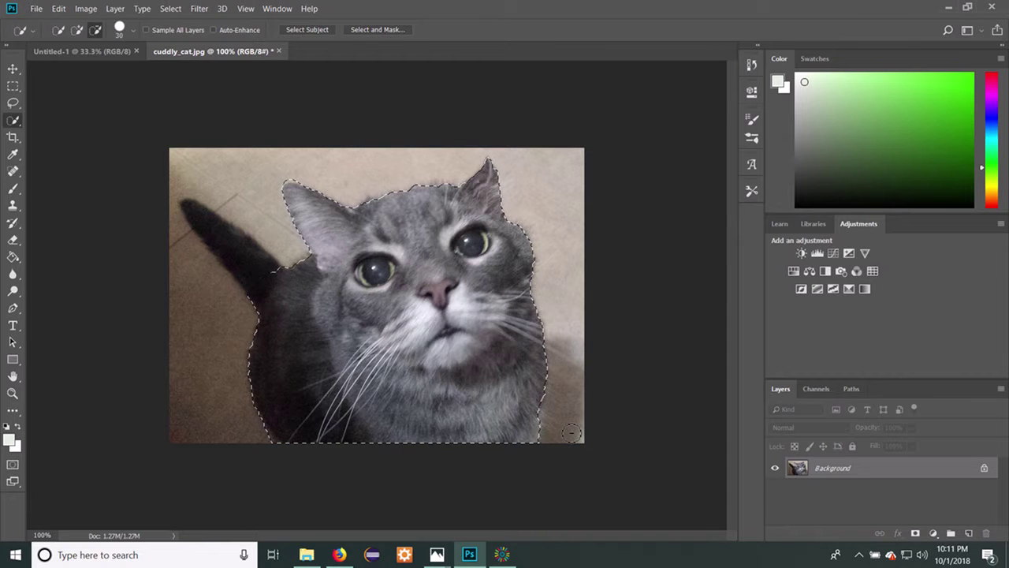
left_click(77, 30)
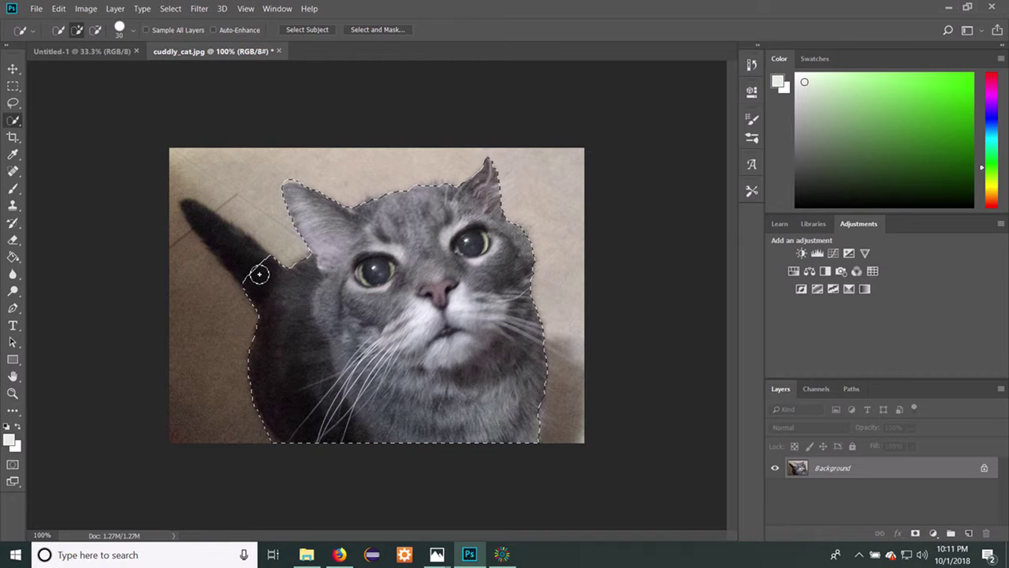
left_click_drag(252, 268, 219, 231)
Mask out the background using an automatic Select Subject selection, and remove the leftover floor patch beside the cat's chest
left_click(173, 8)
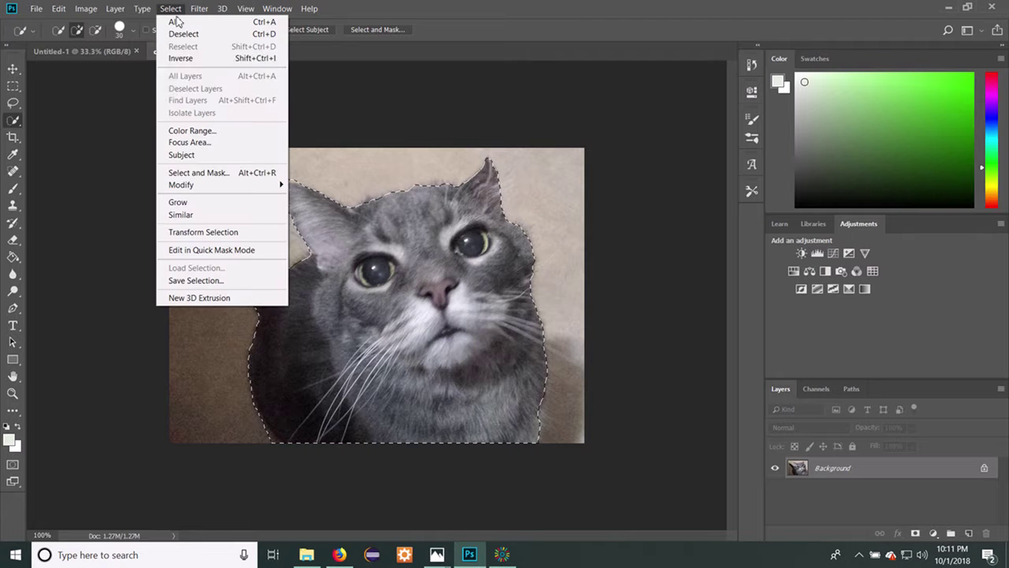
left_click(210, 156)
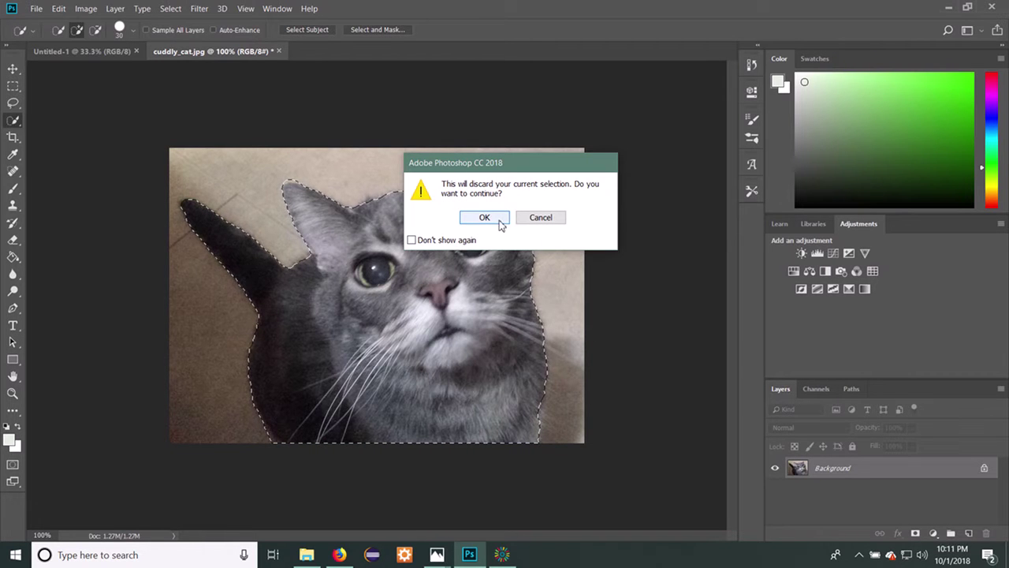
left_click(502, 225)
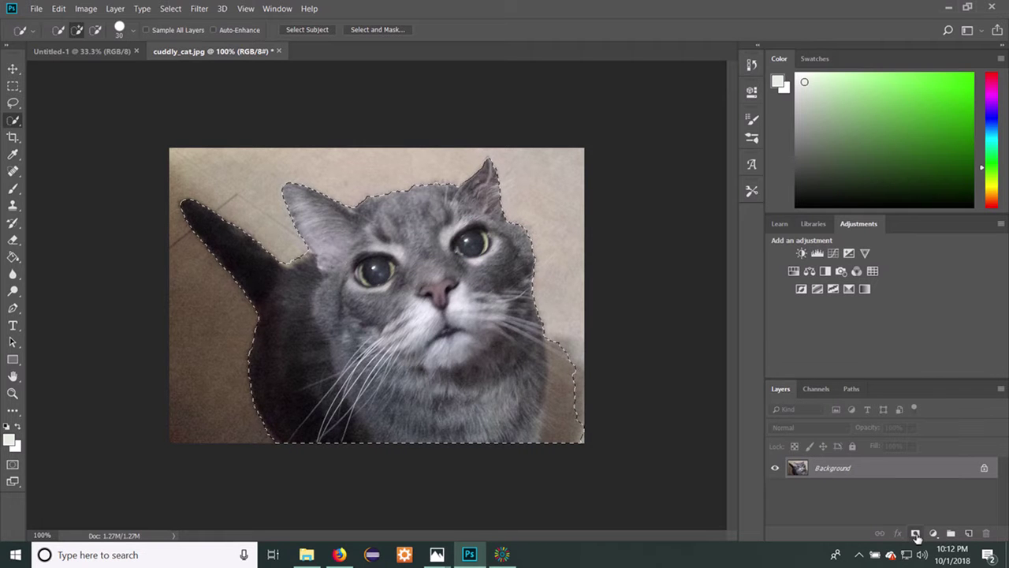
left_click(918, 536)
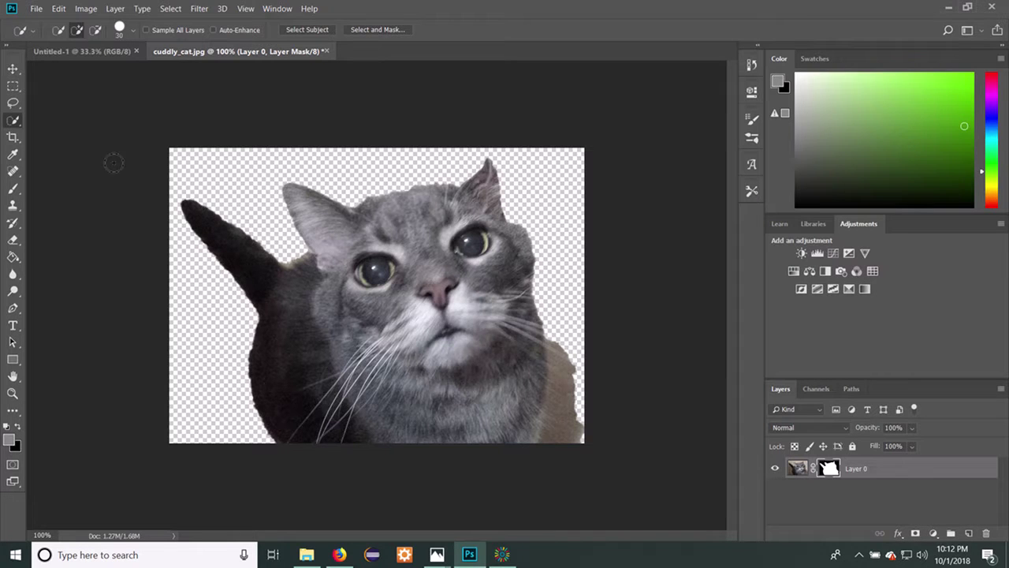
left_click(95, 31)
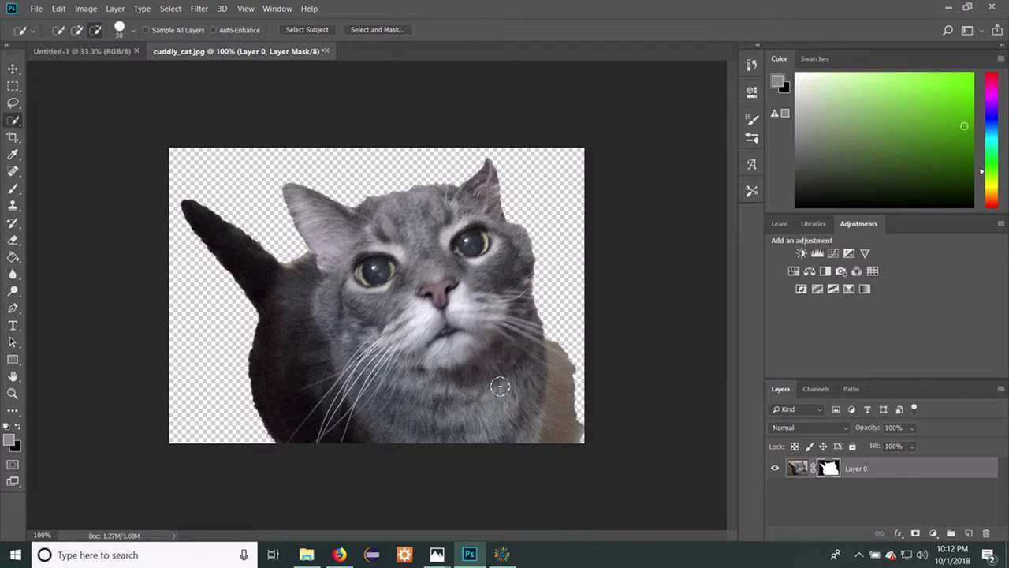
left_click_drag(573, 358, 570, 411)
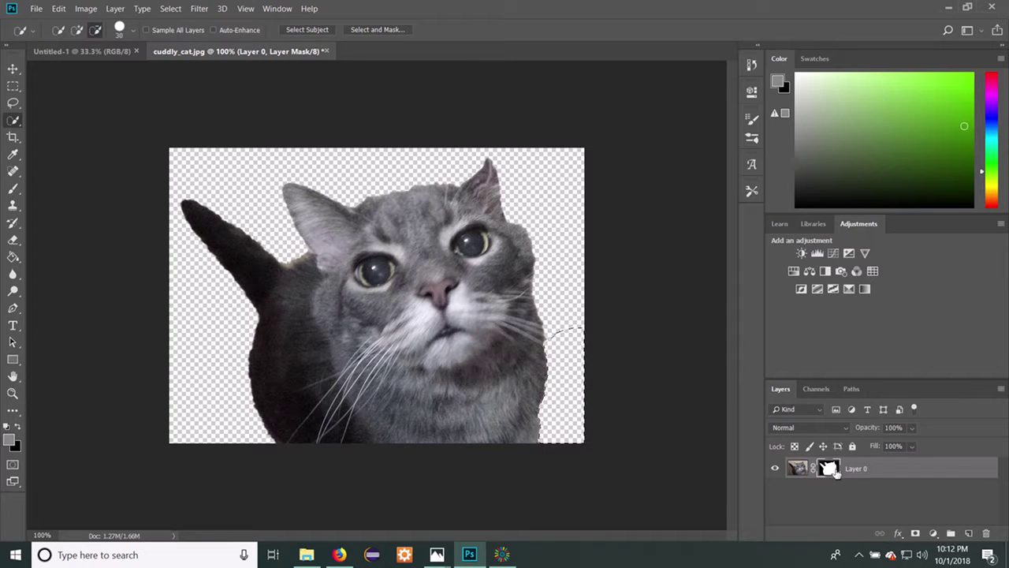
Bring the masked cat into the Untitled-1 document and scale it to about 199% in the canvas's lower-left corner
left_click(13, 70)
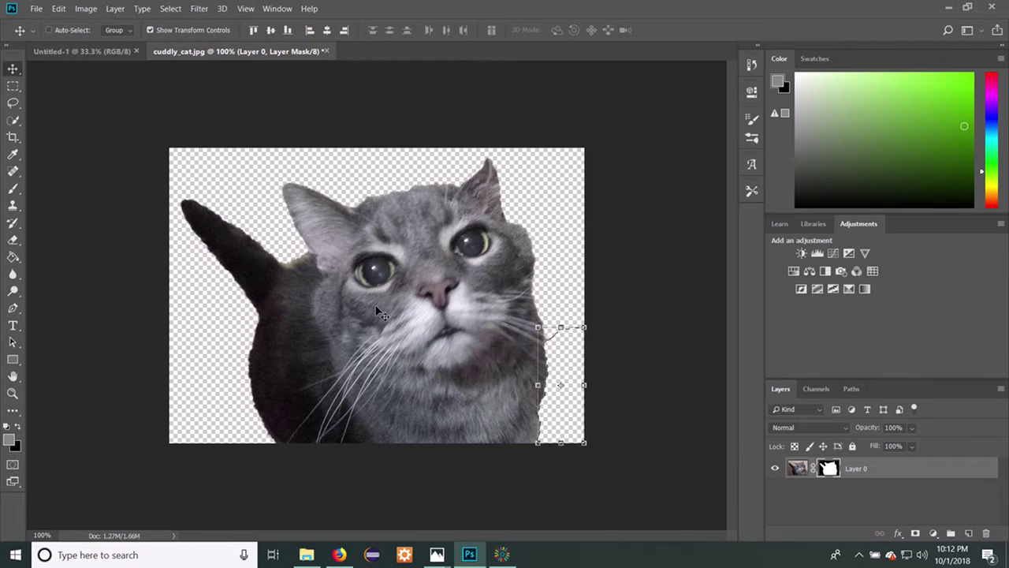
left_click_drag(390, 320, 393, 354)
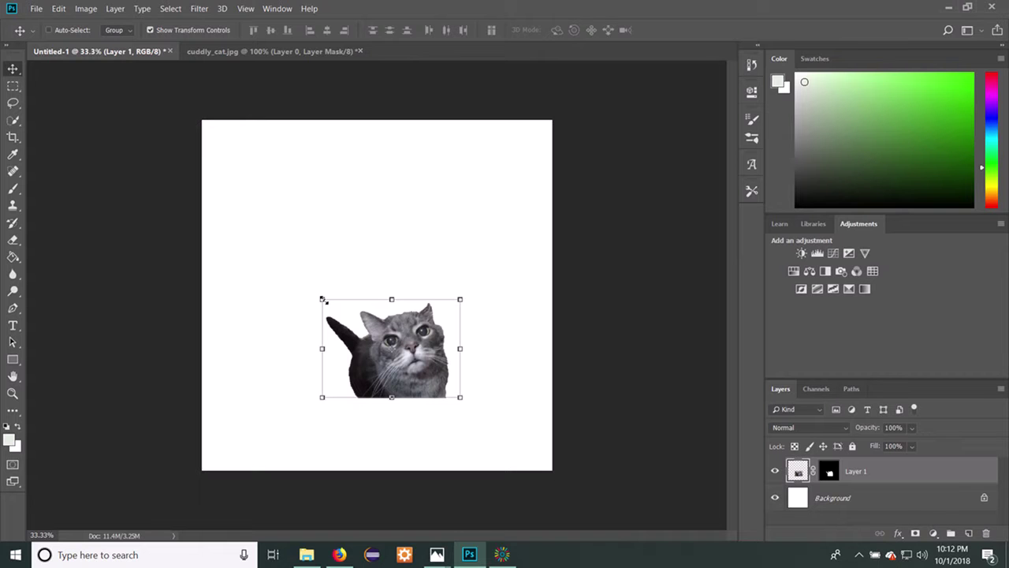
left_click_drag(323, 299, 211, 171)
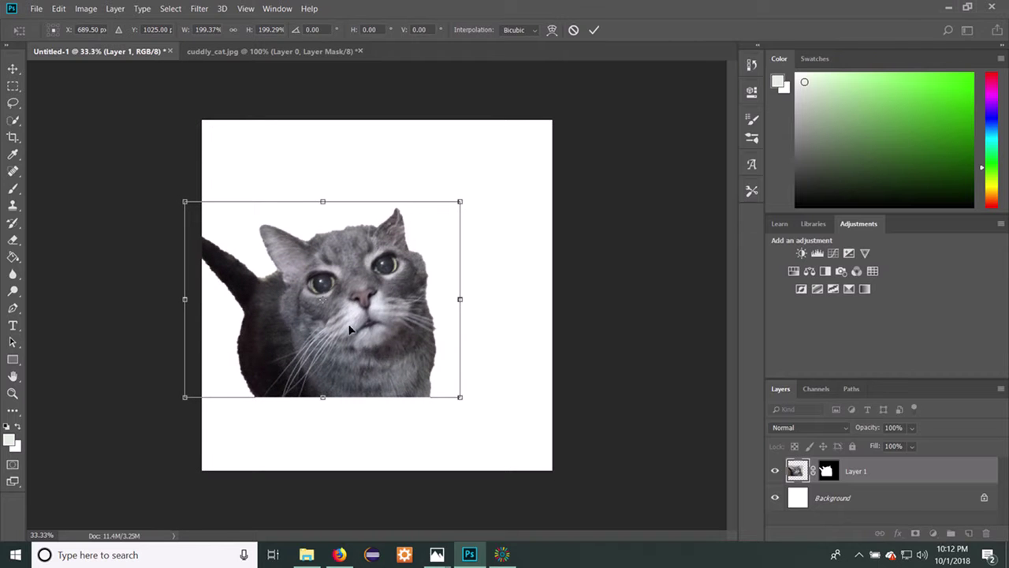
left_click_drag(354, 304, 337, 381)
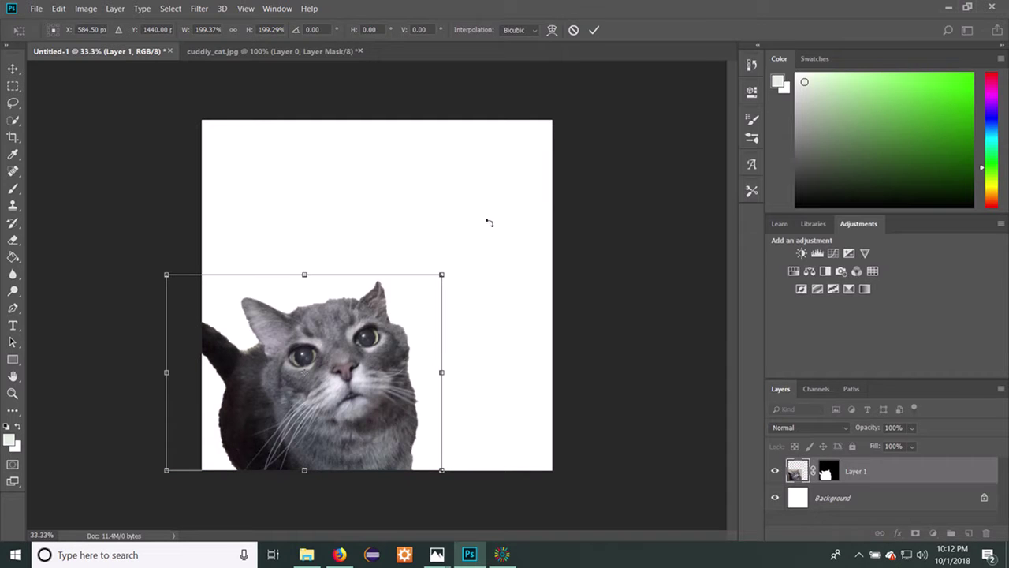
left_click(597, 30)
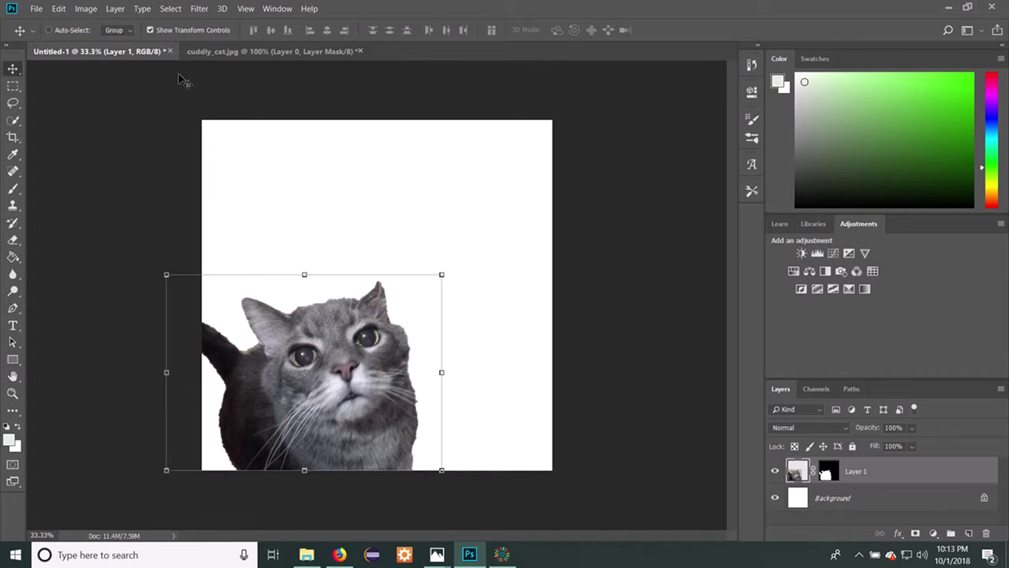
Place the sunset photo 20150119_174952 from the Documents folder as an embedded image
left_click(36, 9)
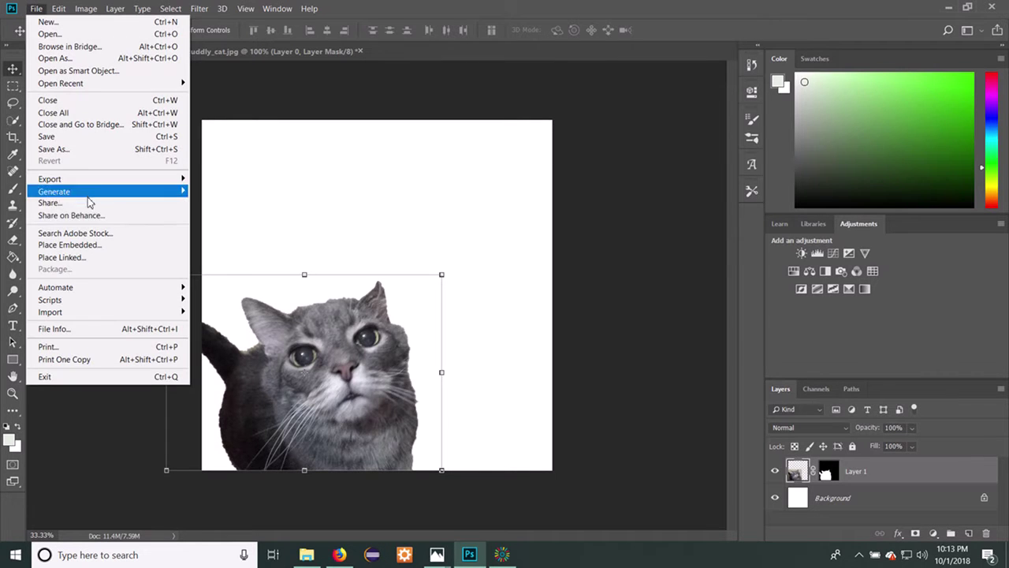
left_click(117, 245)
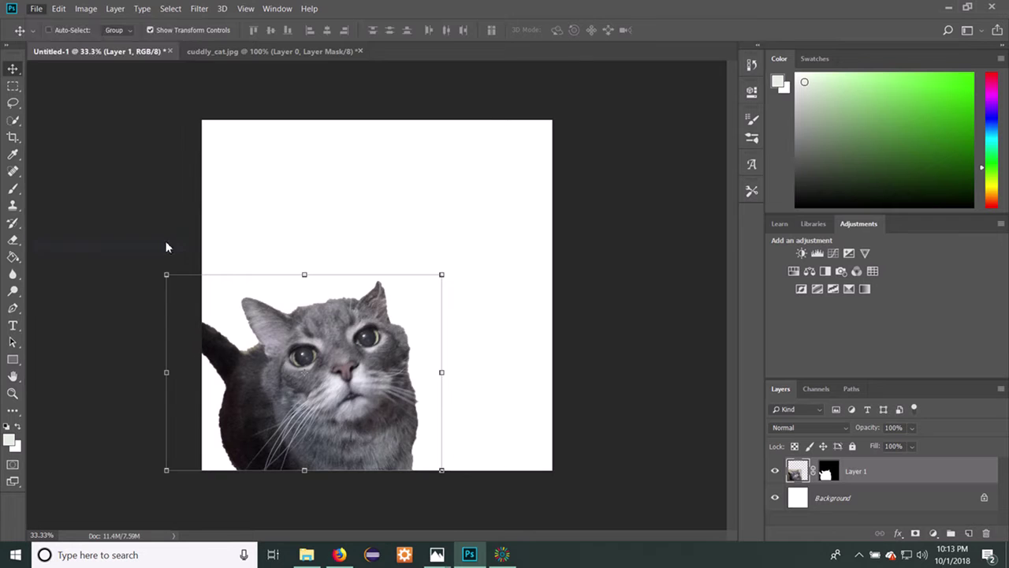
scroll(373, 162, "down", 3)
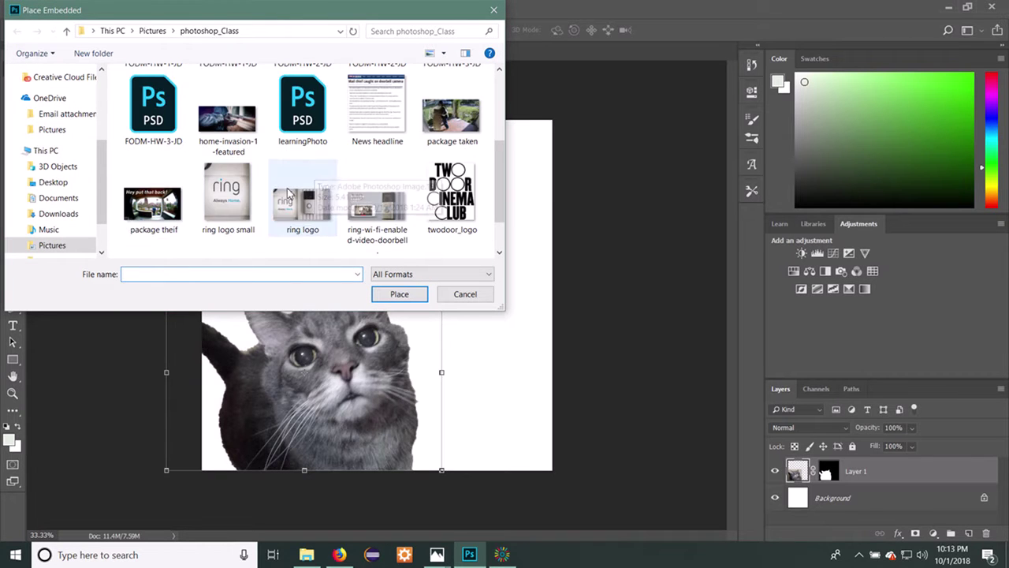
left_click(79, 199)
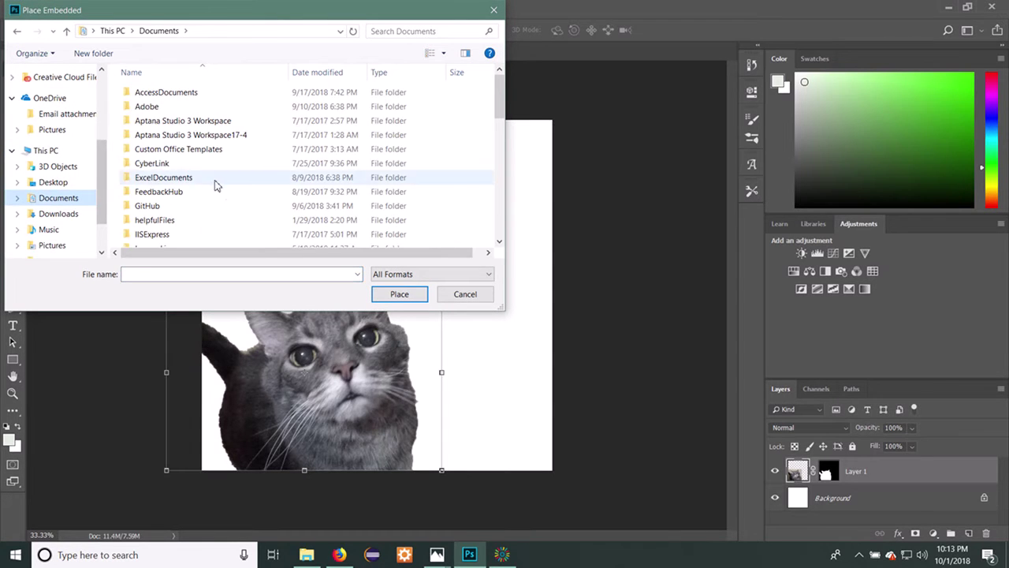
scroll(237, 221, "down", 2)
scroll(226, 228, "down", 5)
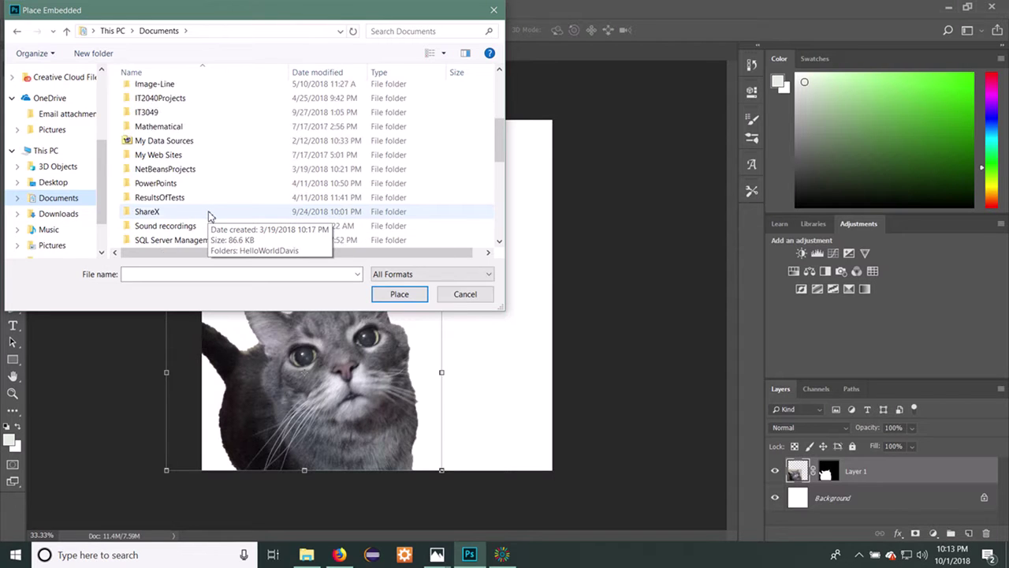
scroll(225, 177, "down", 1)
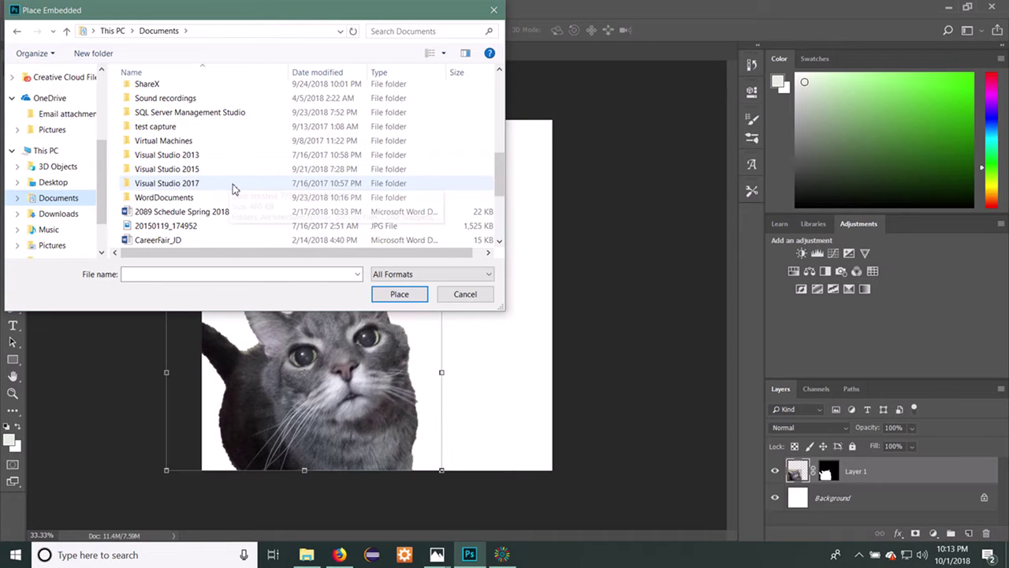
left_click(227, 227)
left_click(416, 295)
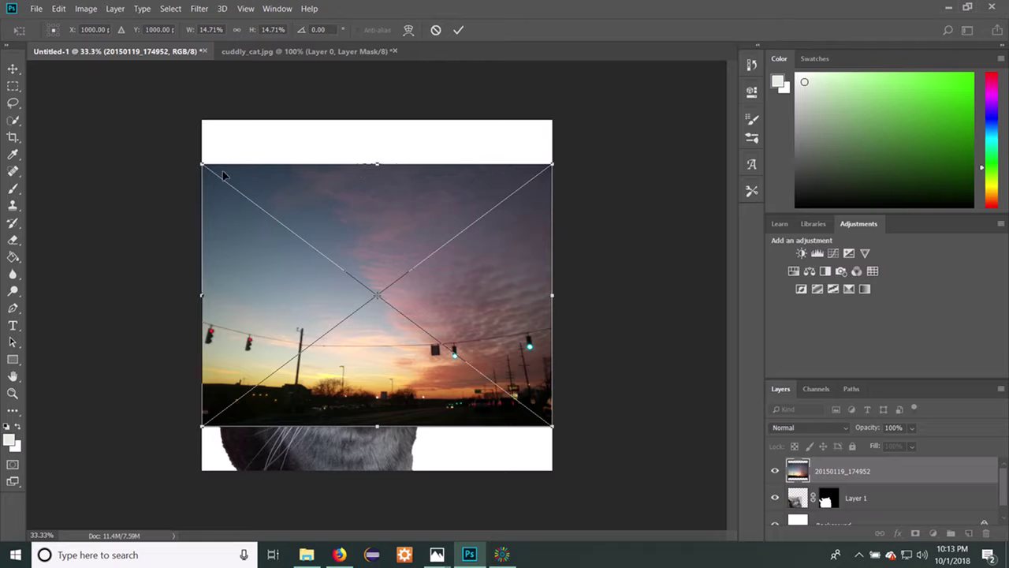
Enlarge the placed sunset photo to 18.43% width and 20.55% height so it covers the whole canvas, and commit the transform
left_click_drag(204, 168, 148, 97)
left_click_drag(551, 426, 540, 458)
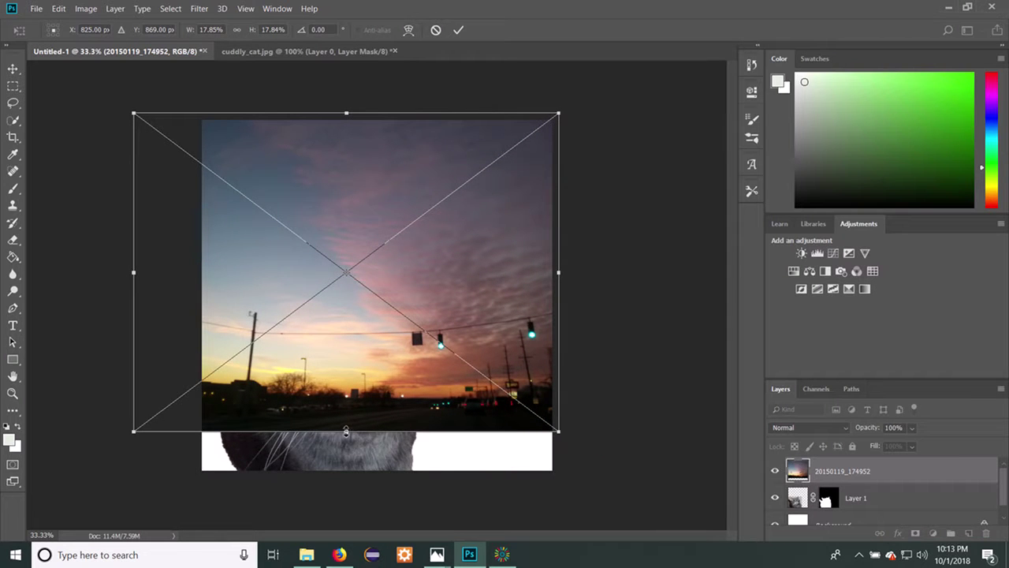
left_click_drag(346, 432, 349, 480)
mouse_move(134, 297)
left_mouse_down()
mouse_move(150, 297)
mouse_move(127, 297)
left_mouse_up()
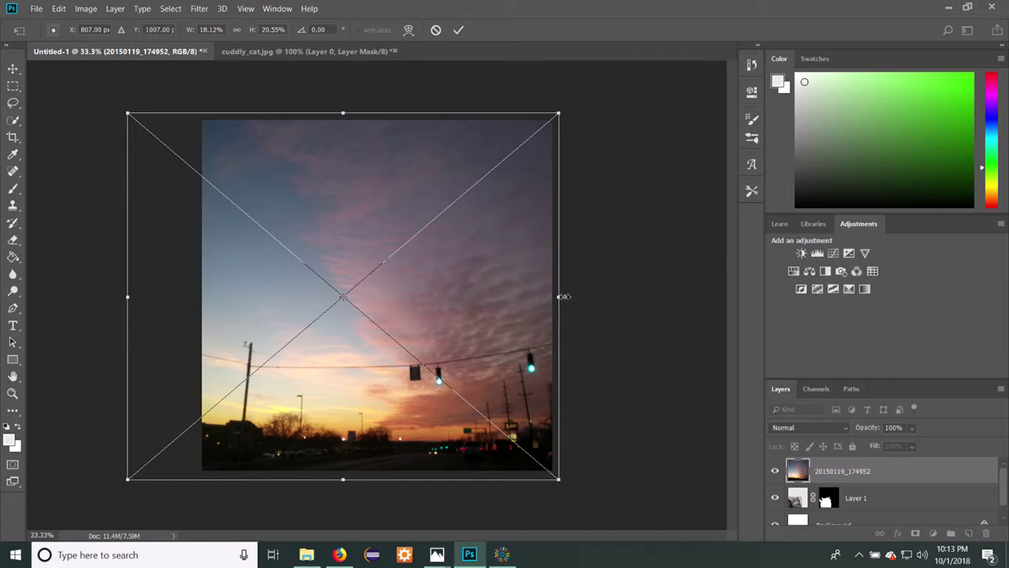
left_click_drag(559, 296, 566, 298)
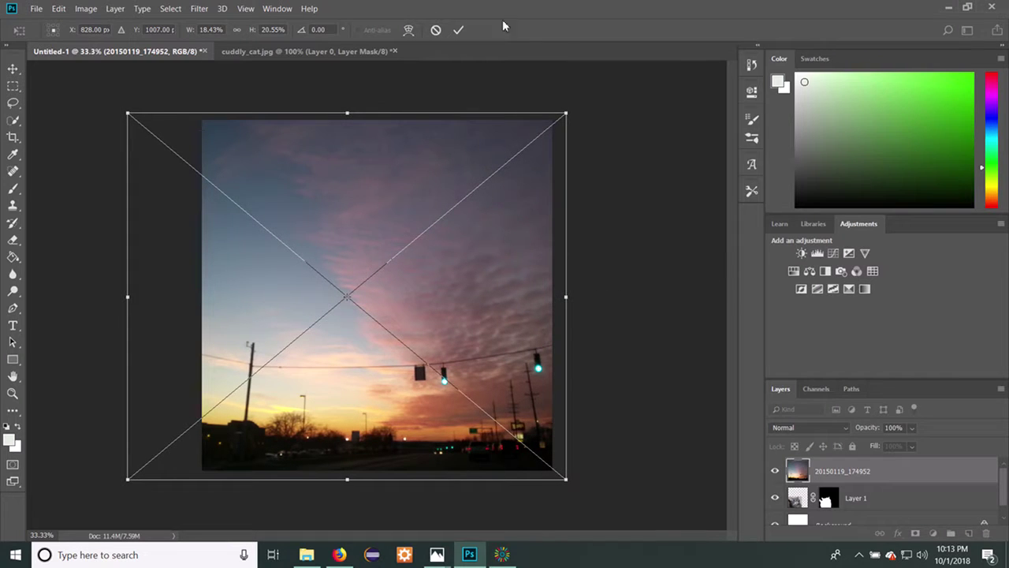
left_click(461, 33)
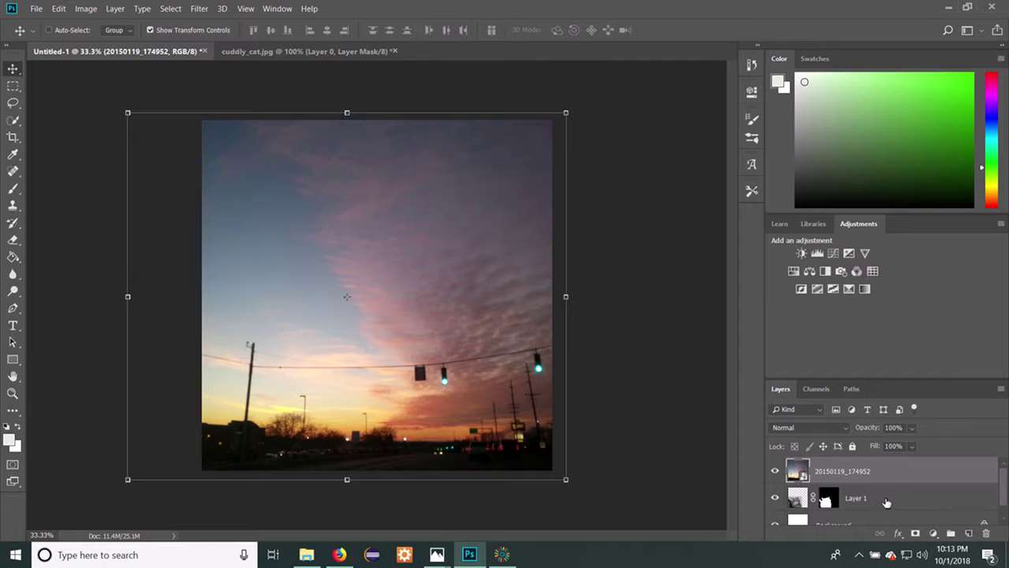
Move the cat layer above the sunset photo and enlarge the cat to 108.76% width and 107.50% height
left_click_drag(883, 504, 875, 476)
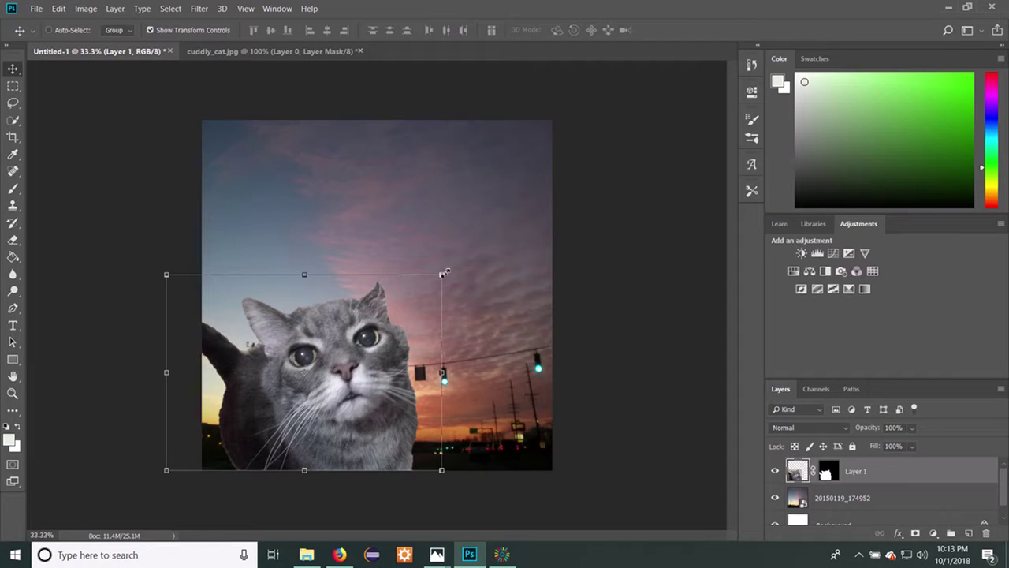
left_click_drag(443, 274, 467, 269)
mouse_move(317, 269)
left_mouse_down()
mouse_move(312, 252)
mouse_move(305, 265)
mouse_move(317, 259)
left_mouse_up()
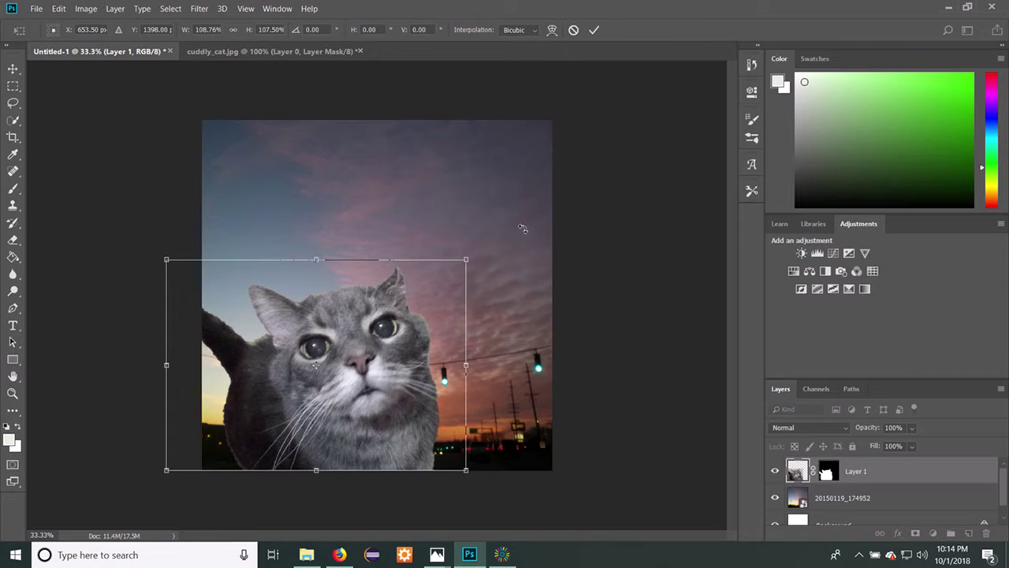
left_click(594, 30)
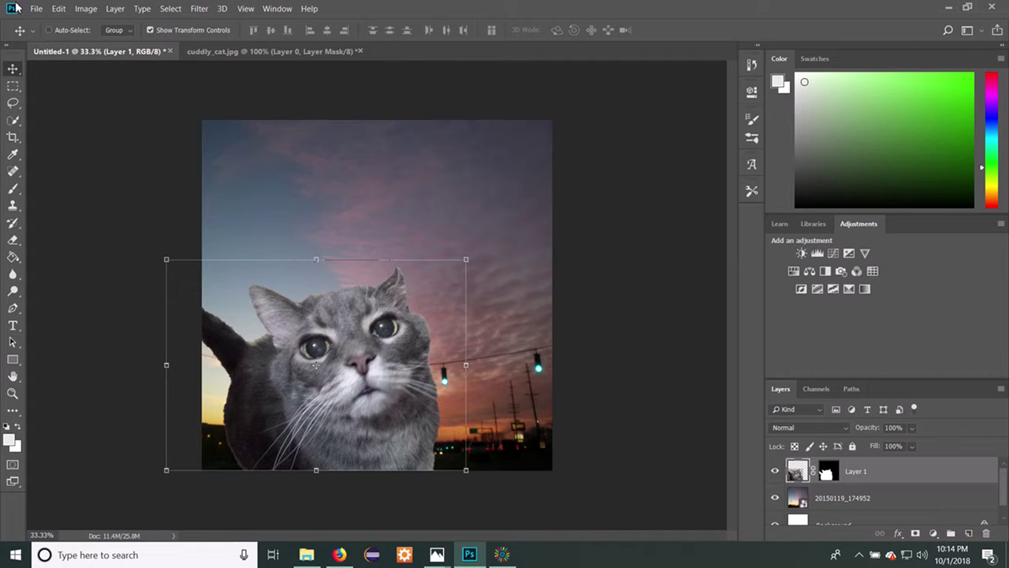
Place the twodoor_logo image from the photoshop_Class folder as an embedded image
left_click(13, 87)
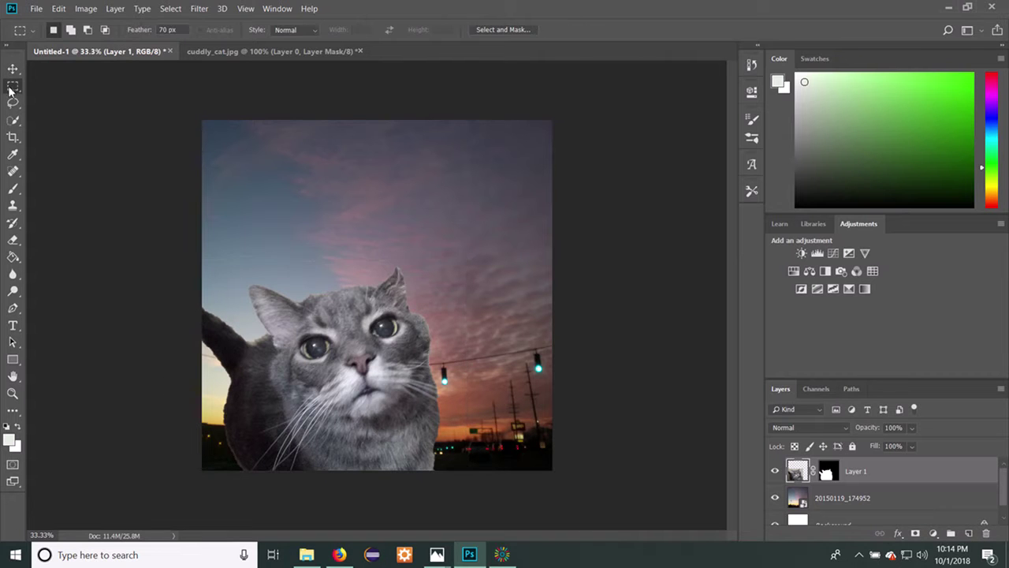
left_click(36, 9)
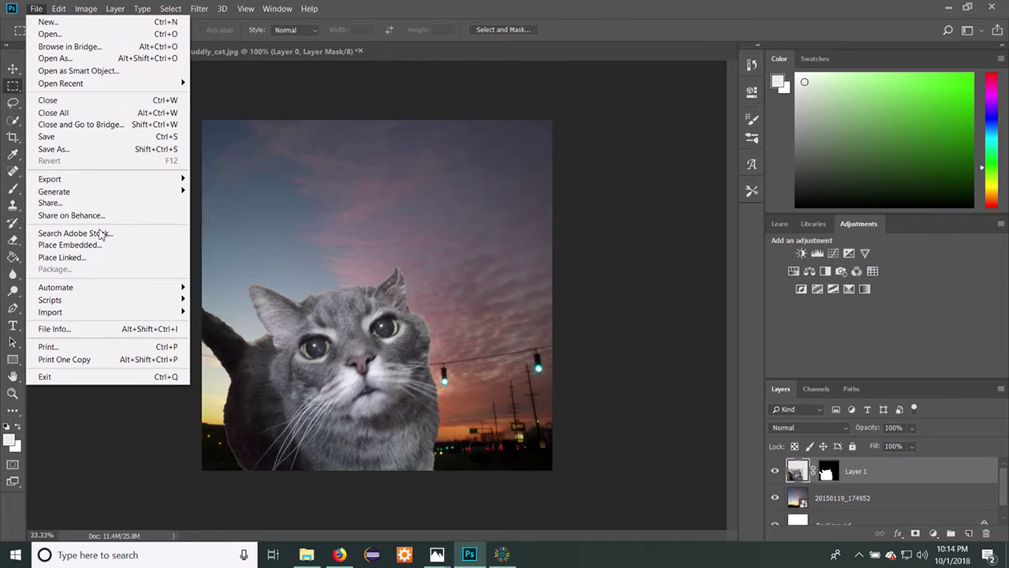
left_click(124, 246)
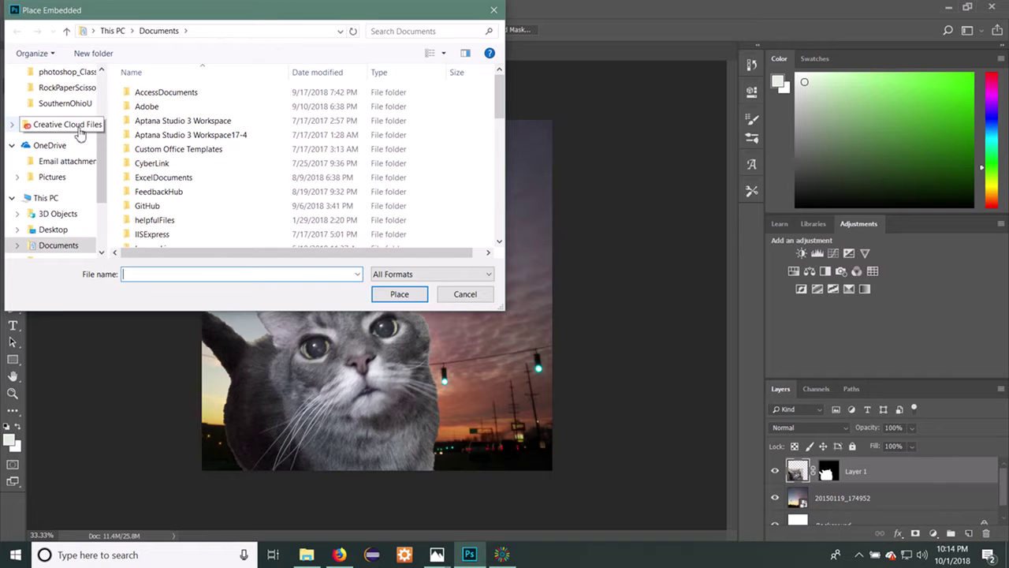
left_click(68, 72)
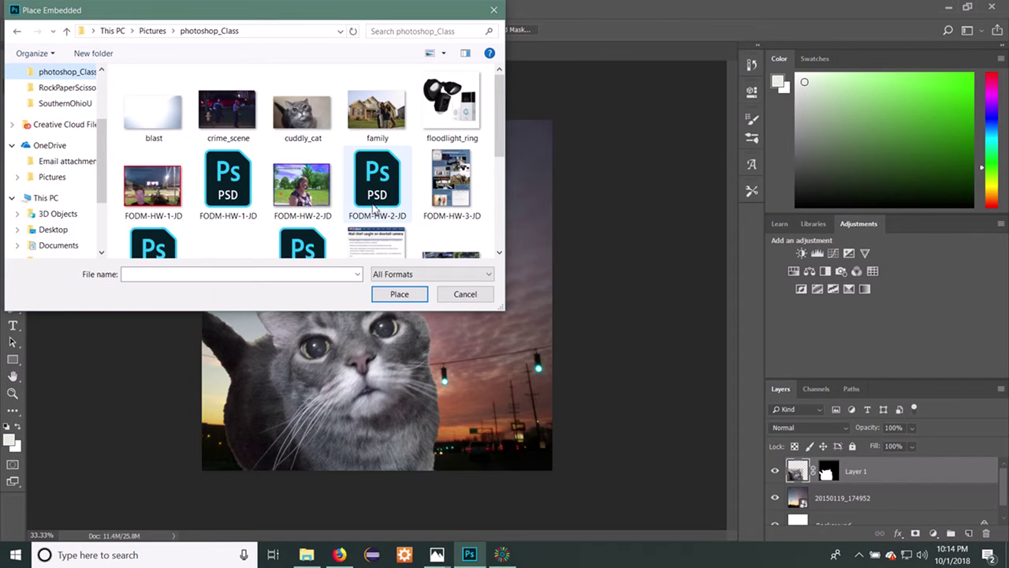
scroll(442, 157, "down", 1)
scroll(272, 160, "down", 1)
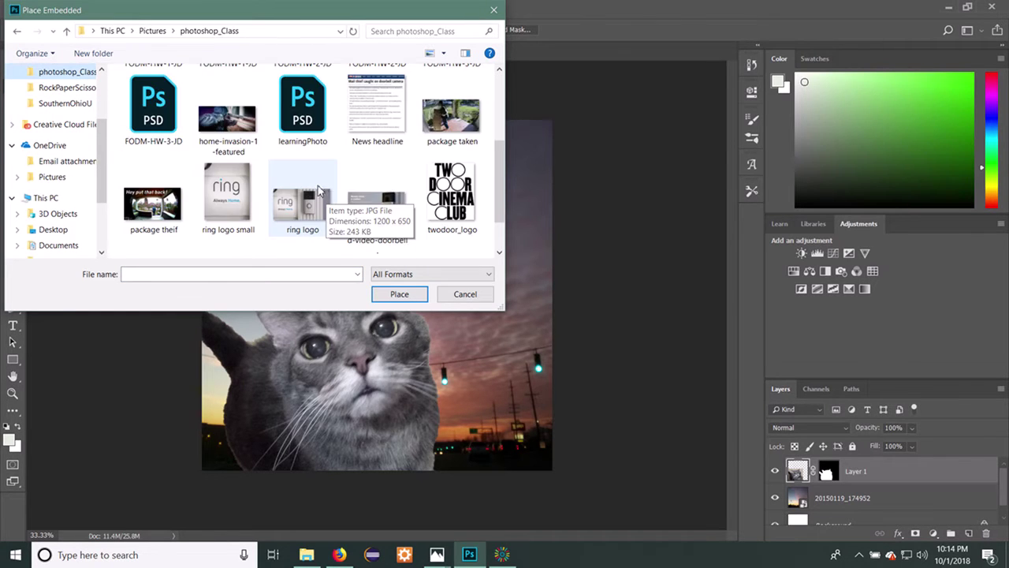
left_click(452, 197)
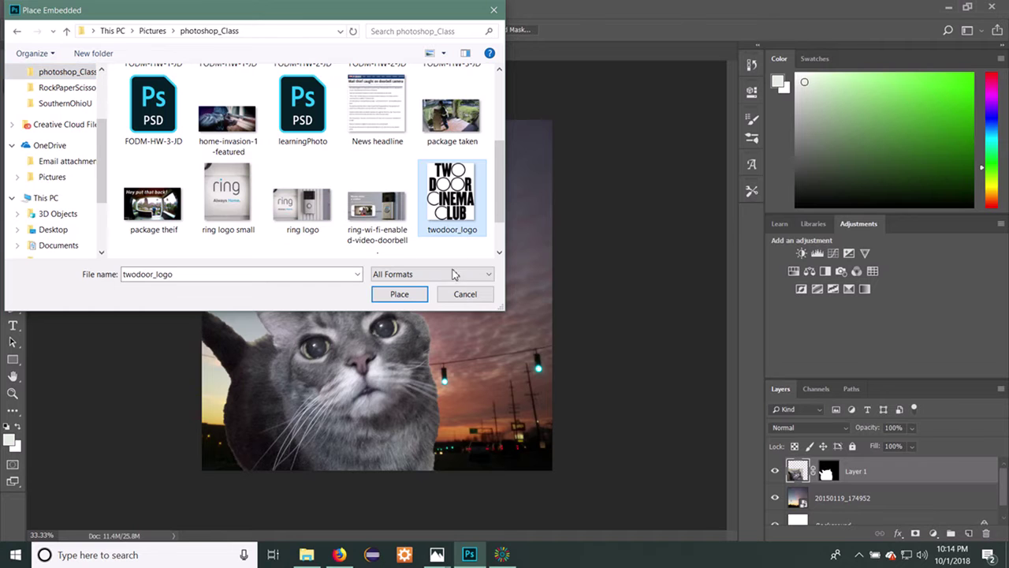
left_click(399, 294)
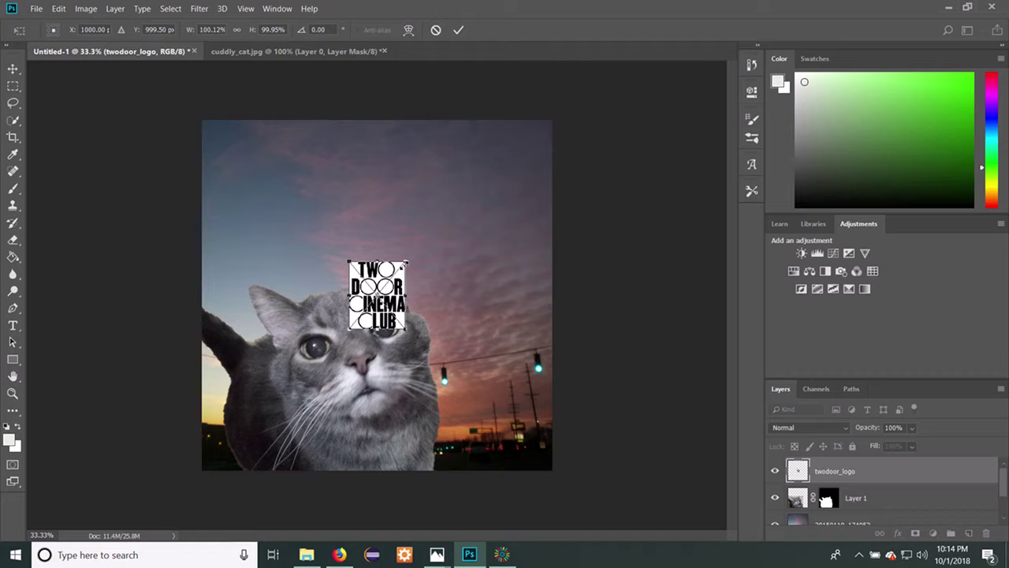
Scale the logo to about 191% and position it in the canvas's upper-right corner, committing the placement
left_click_drag(403, 265, 471, 214)
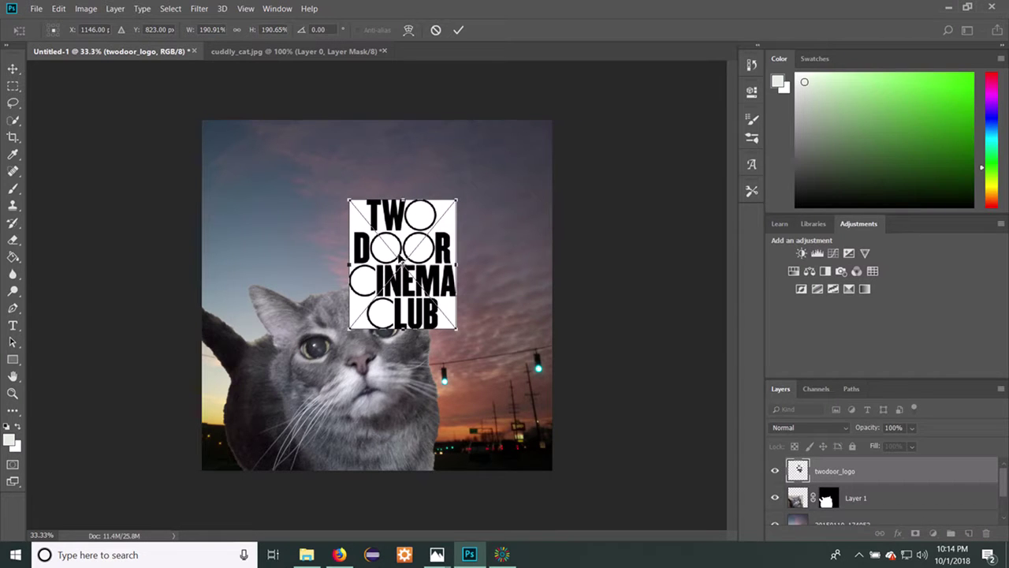
left_click_drag(404, 260, 490, 189)
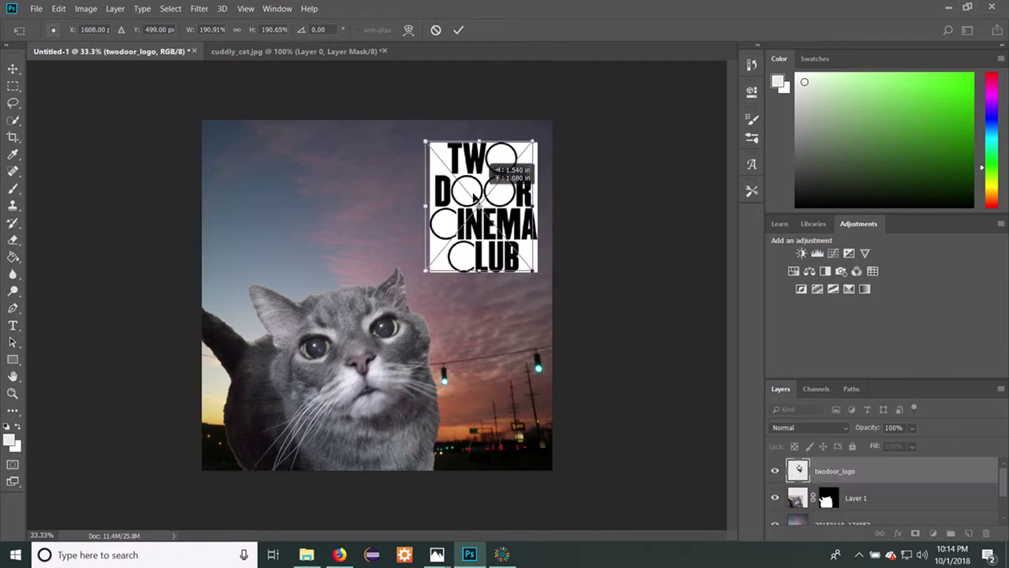
left_click_drag(459, 197, 487, 190)
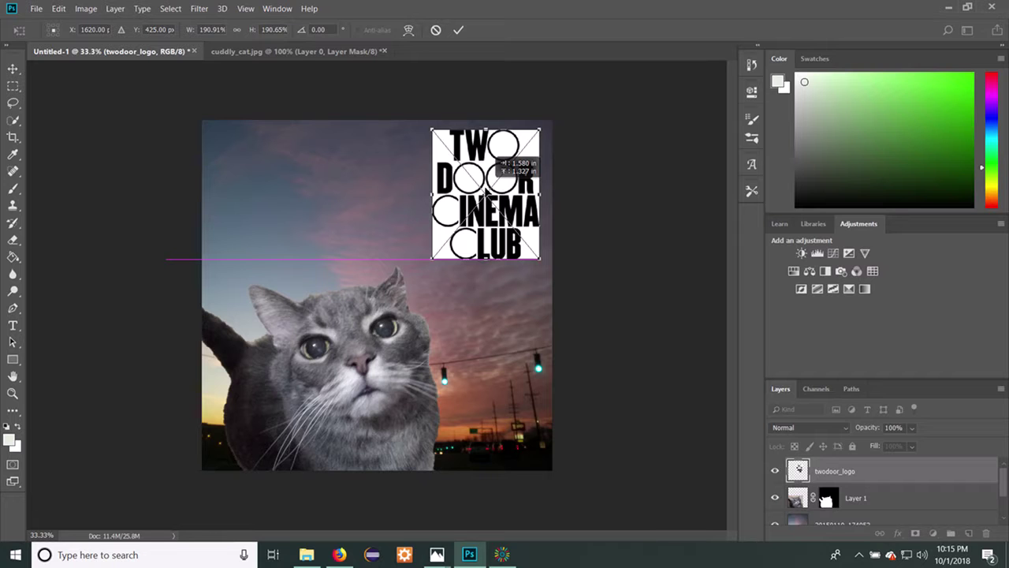
left_click_drag(486, 192, 486, 192)
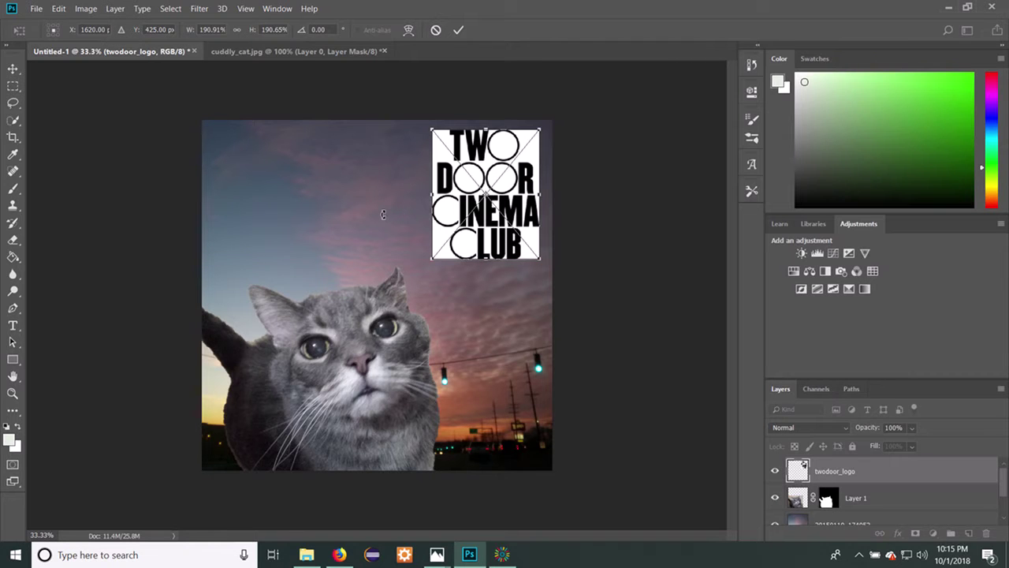
left_click(459, 31)
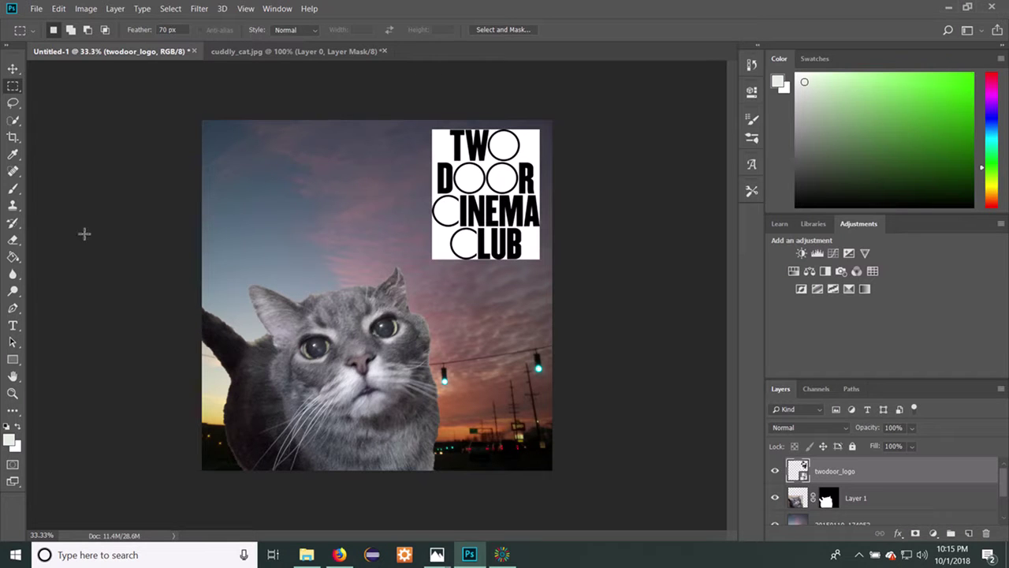
Rasterize the logo layer and erase most of the white background around its lettering with the Eraser in Block mode
left_click(12, 240)
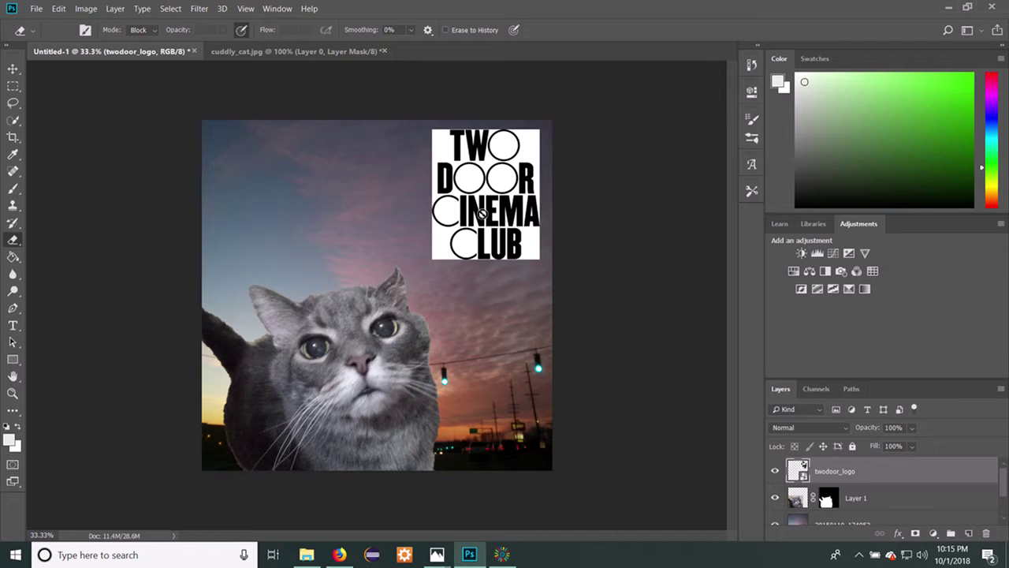
left_click(445, 130)
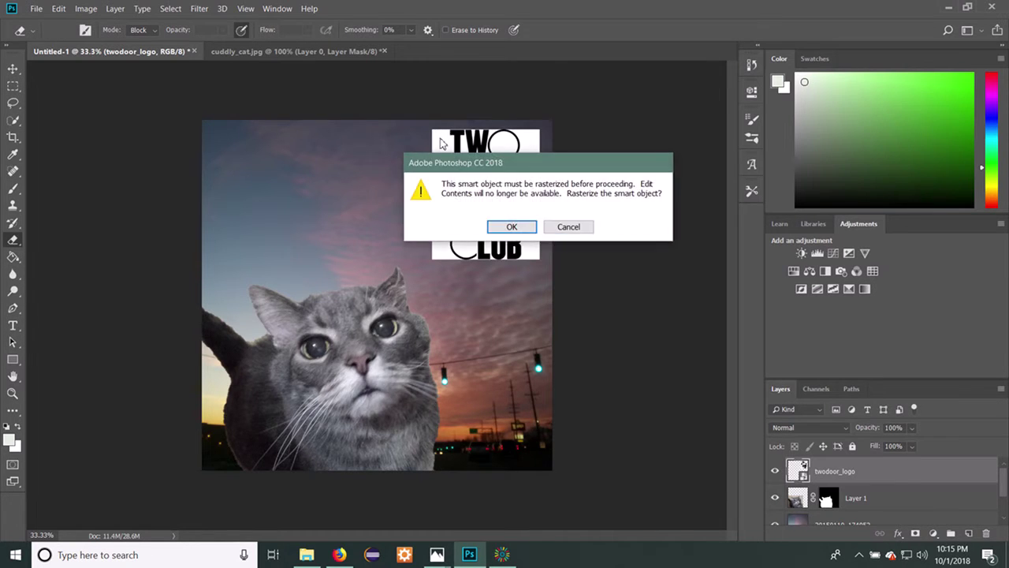
left_click(512, 226)
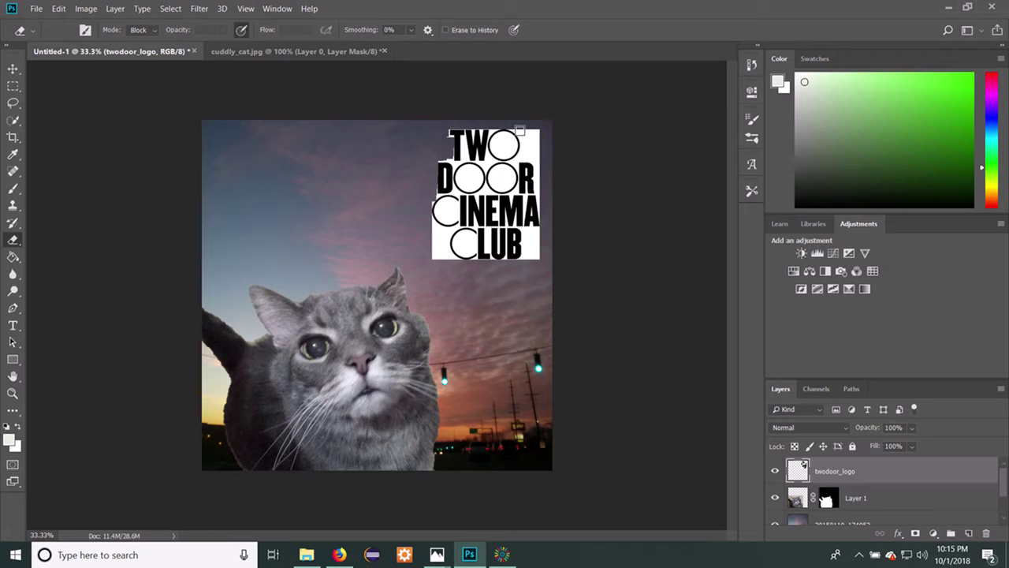
mouse_move(520, 127)
left_mouse_down()
mouse_move(537, 133)
mouse_move(535, 142)
mouse_move(527, 130)
mouse_move(541, 181)
left_mouse_up()
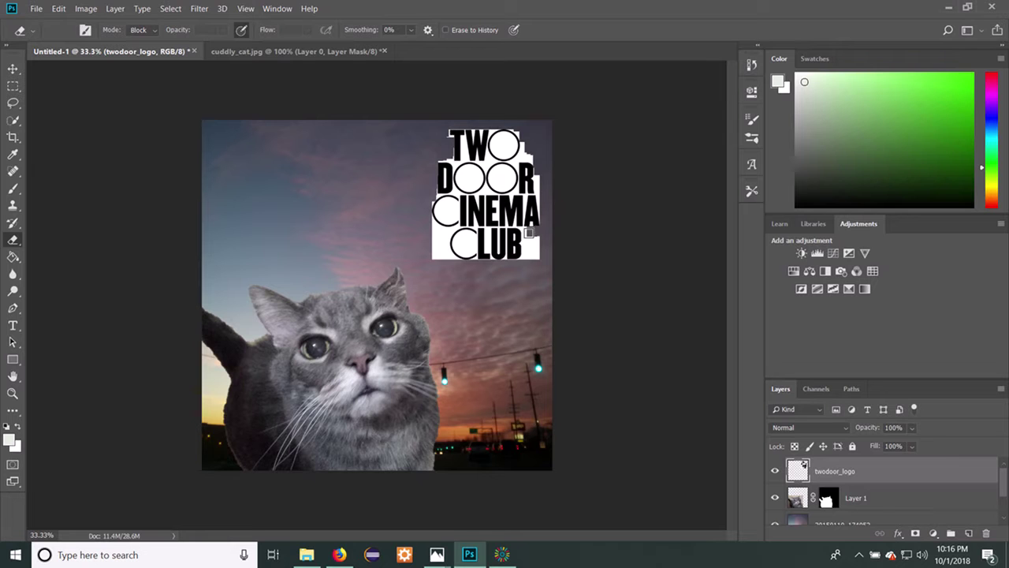
mouse_move(527, 233)
left_mouse_down()
mouse_move(530, 254)
mouse_move(527, 238)
mouse_move(530, 253)
mouse_move(540, 244)
mouse_move(537, 263)
left_mouse_up()
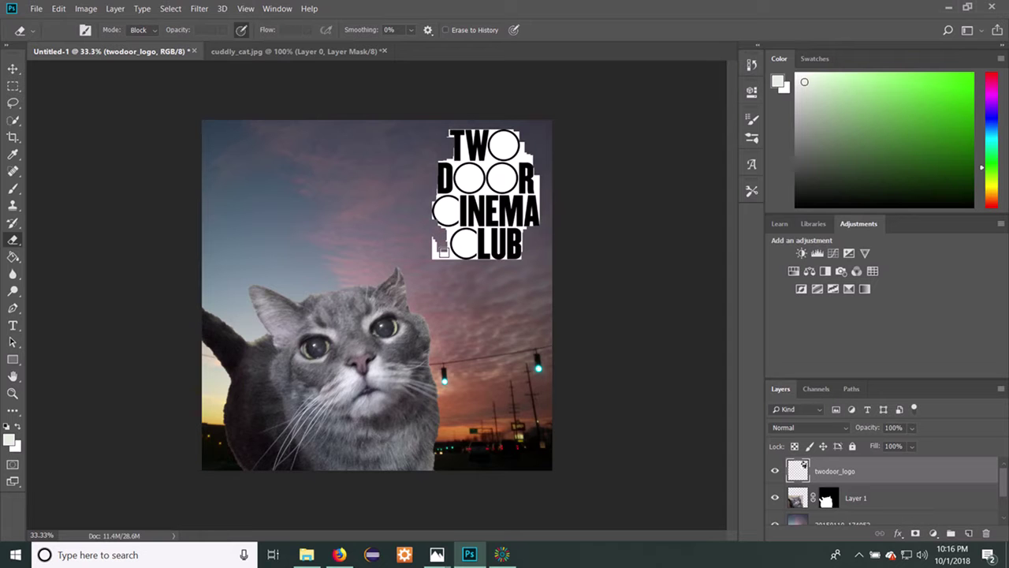
mouse_move(457, 263)
left_mouse_down()
mouse_move(432, 245)
mouse_move(433, 257)
mouse_move(447, 257)
mouse_move(439, 247)
left_mouse_up()
Erase the remaining white edges around the logo lettering with the Eraser in Pencil mode at size 13, undoing the stroke inside the first O of DOOR
left_click(141, 45)
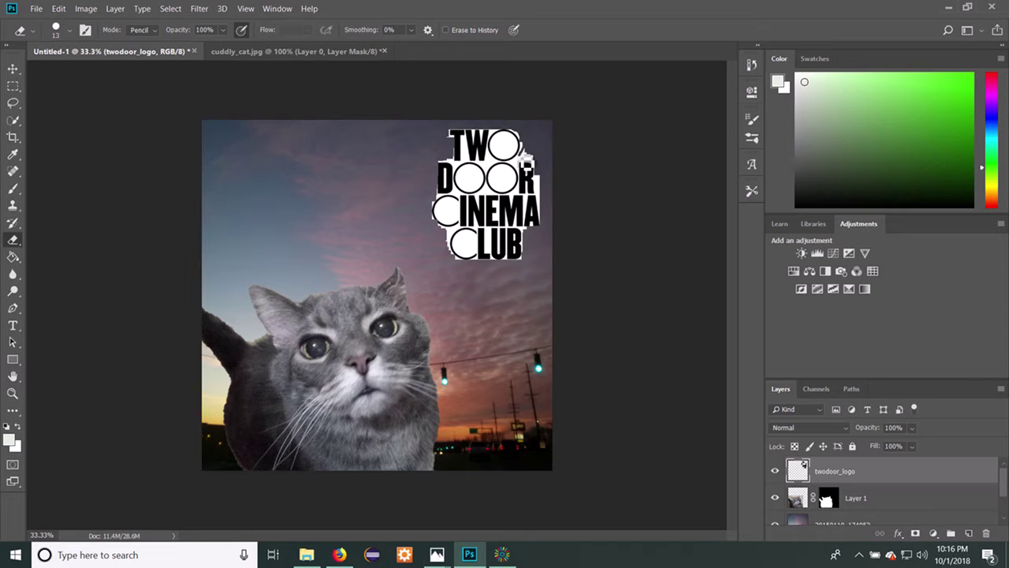
mouse_move(530, 161)
left_mouse_down()
mouse_move(522, 135)
mouse_move(535, 155)
left_mouse_up()
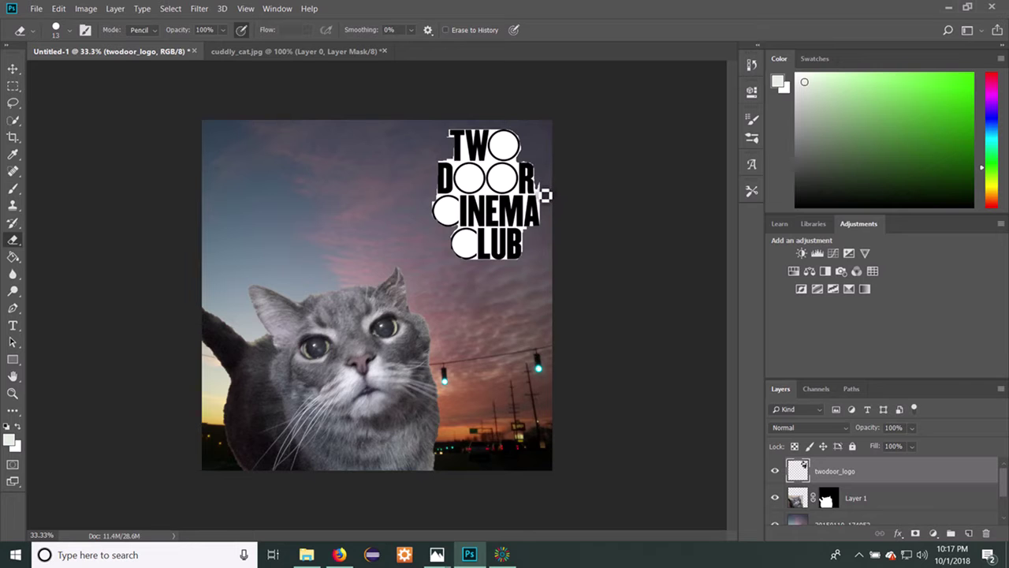
left_click_drag(546, 199, 545, 202)
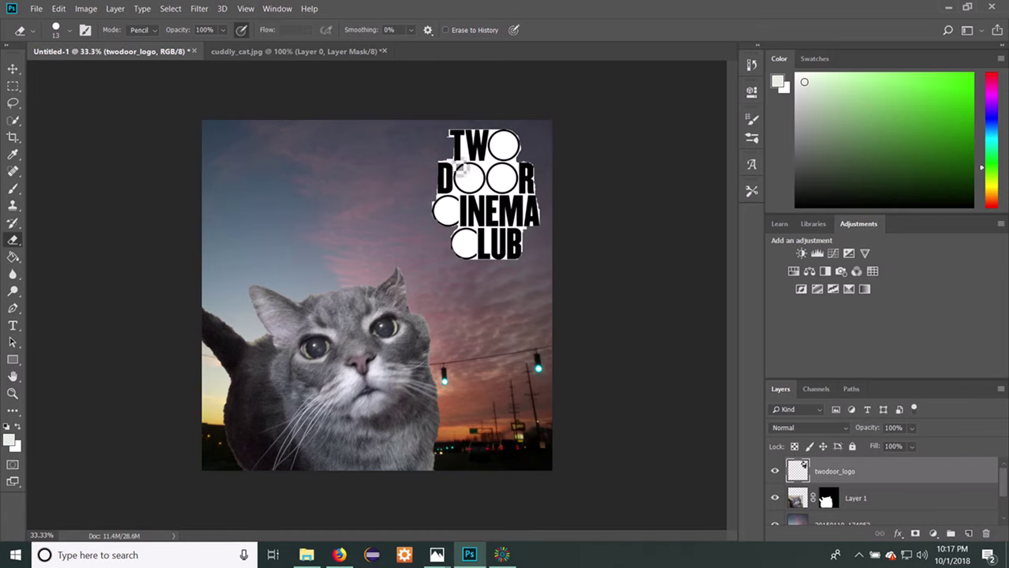
mouse_move(455, 170)
left_mouse_down()
mouse_move(445, 175)
mouse_move(456, 168)
left_mouse_up()
key("ctrl+z")
Draw a 691 x 314 px rectangle in the canvas's lower-right corner and fill it with black
left_click(12, 360)
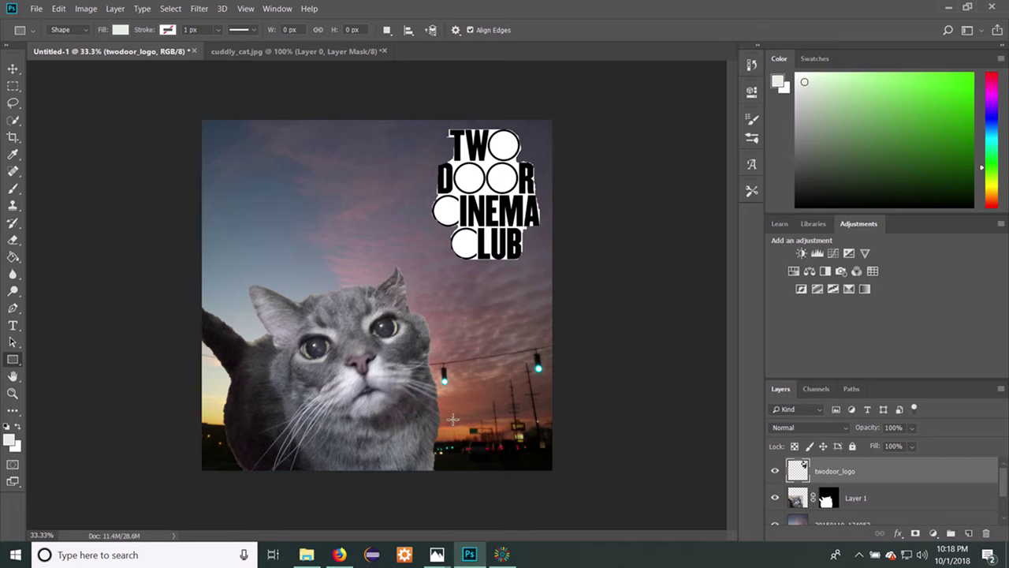
left_click_drag(434, 418, 554, 470)
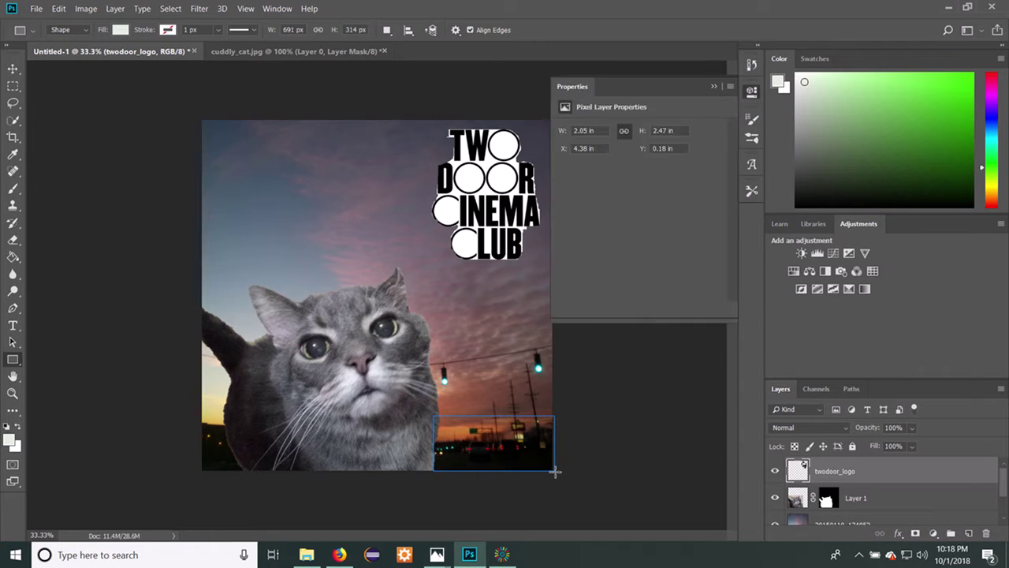
left_click(565, 169)
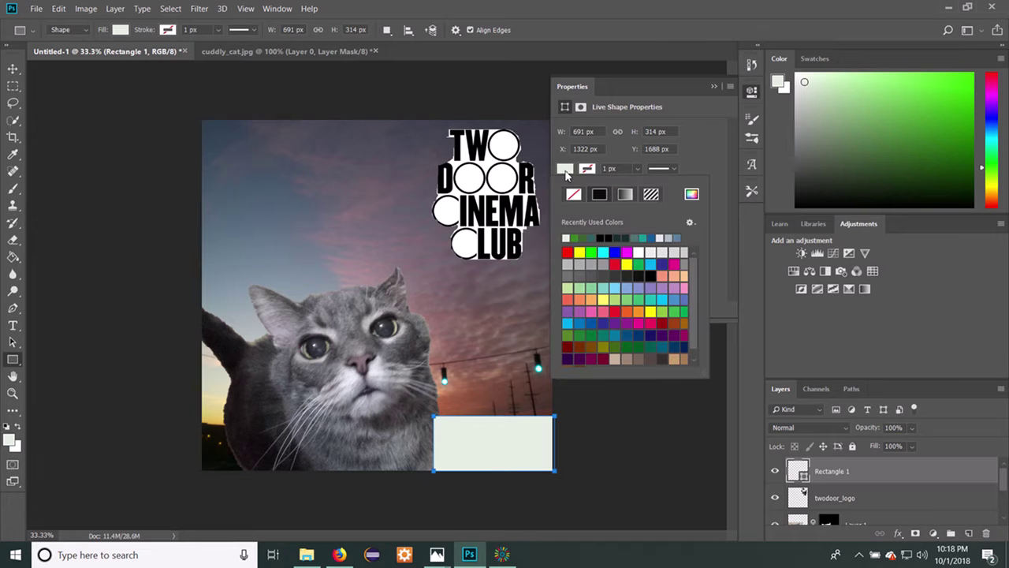
left_click(603, 238)
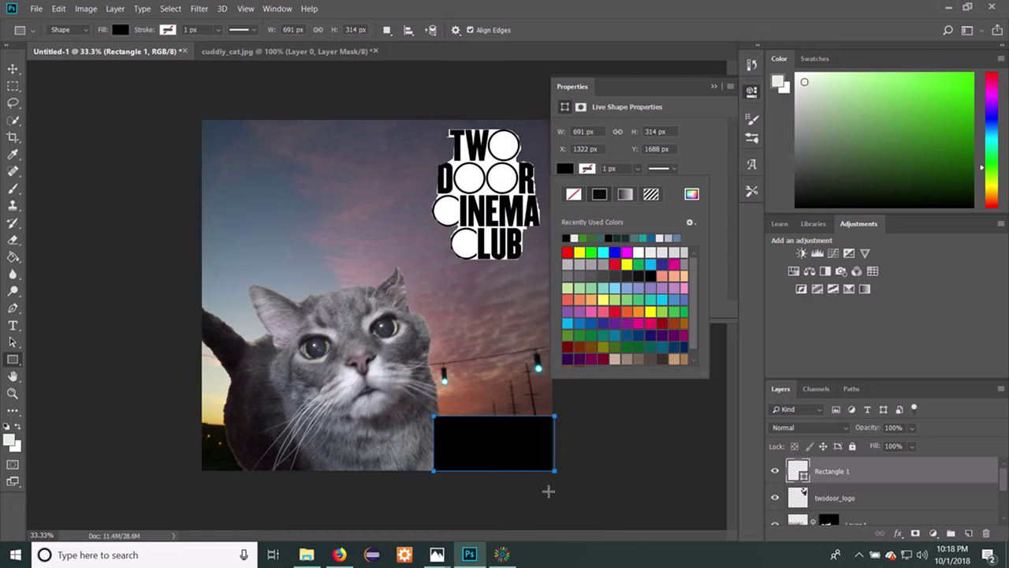
Draw a thin 92 x 5 px black rectangle at the black box's upper-left corner, and review the edit history and layer stack
left_click_drag(434, 415, 458, 417)
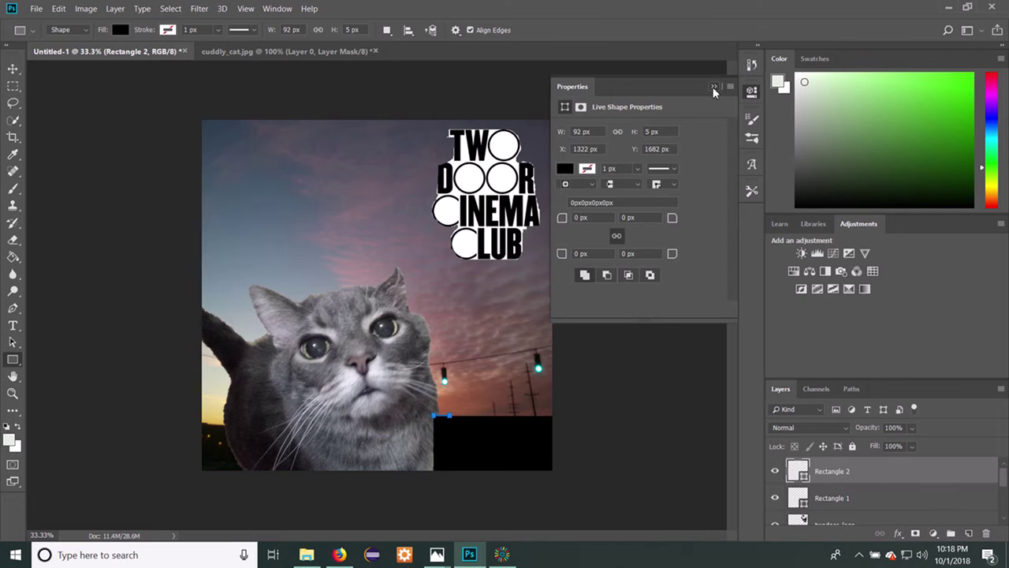
left_click(714, 86)
left_click(751, 64)
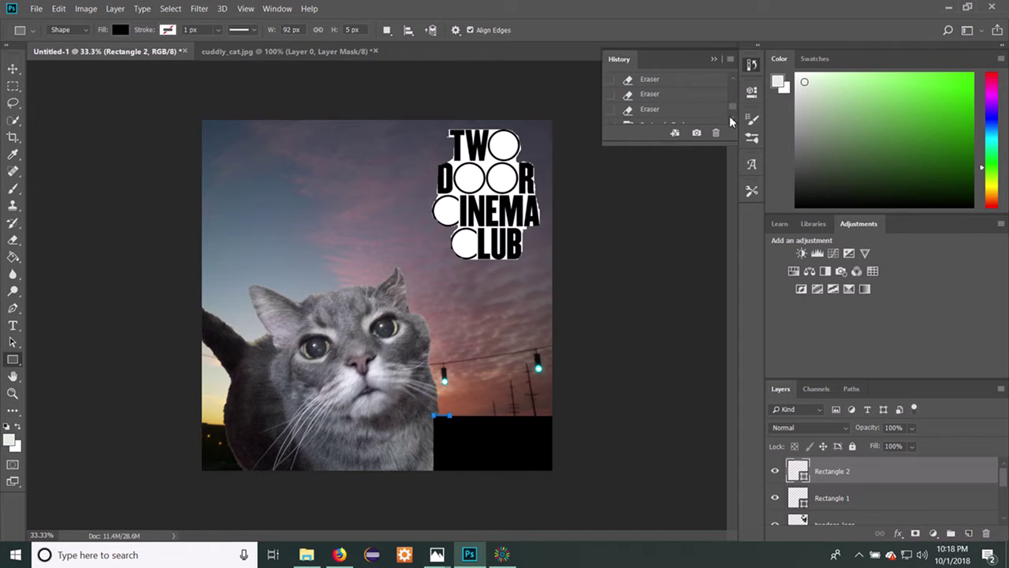
scroll(733, 121, "down", 2)
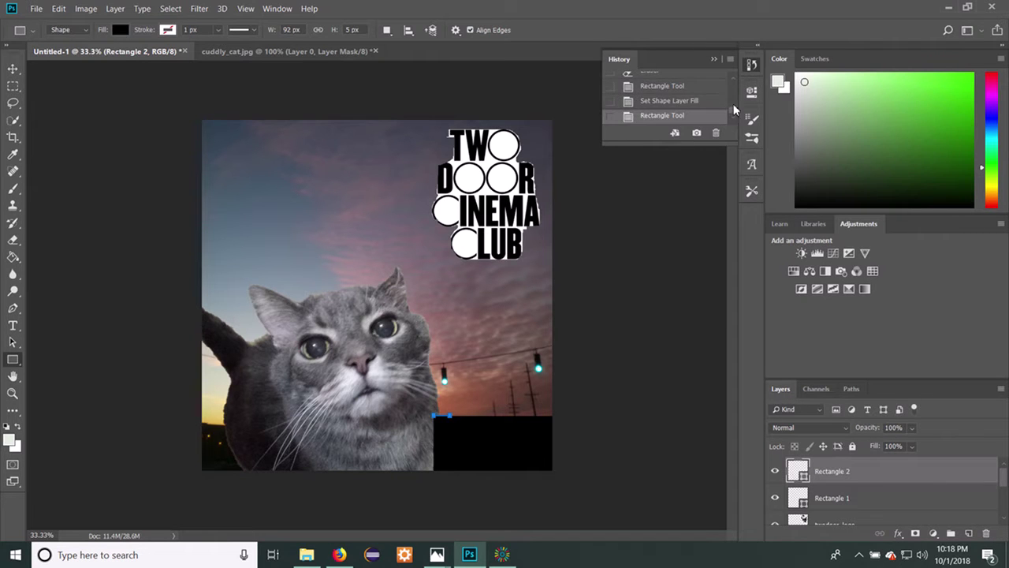
left_click(716, 59)
scroll(868, 491, "down", 2)
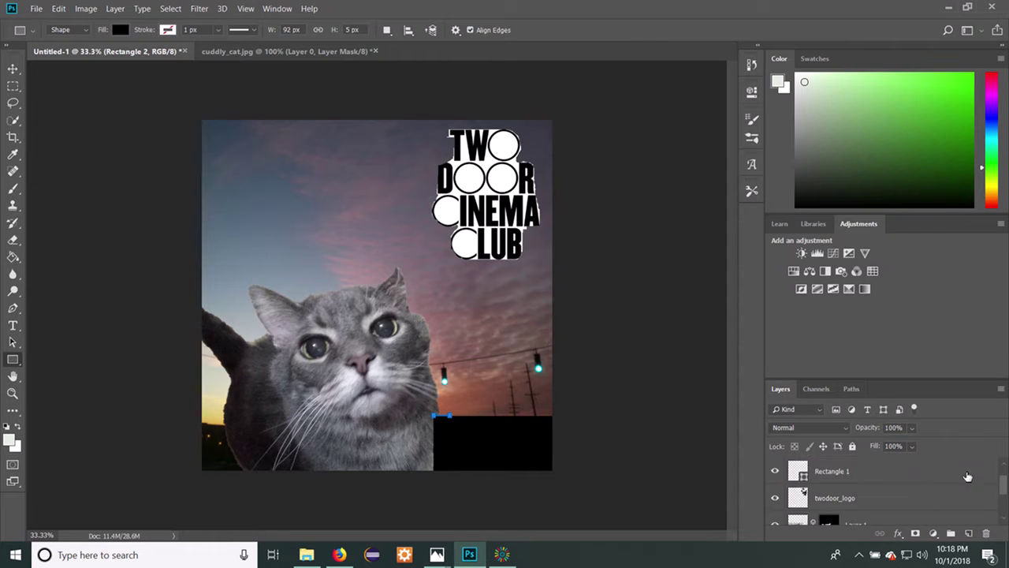
Move the masked cat layer (Layer 1) directly above Rectangle 1 in the layer stack so the cat overlaps the black box
scroll(868, 489, "up", 2)
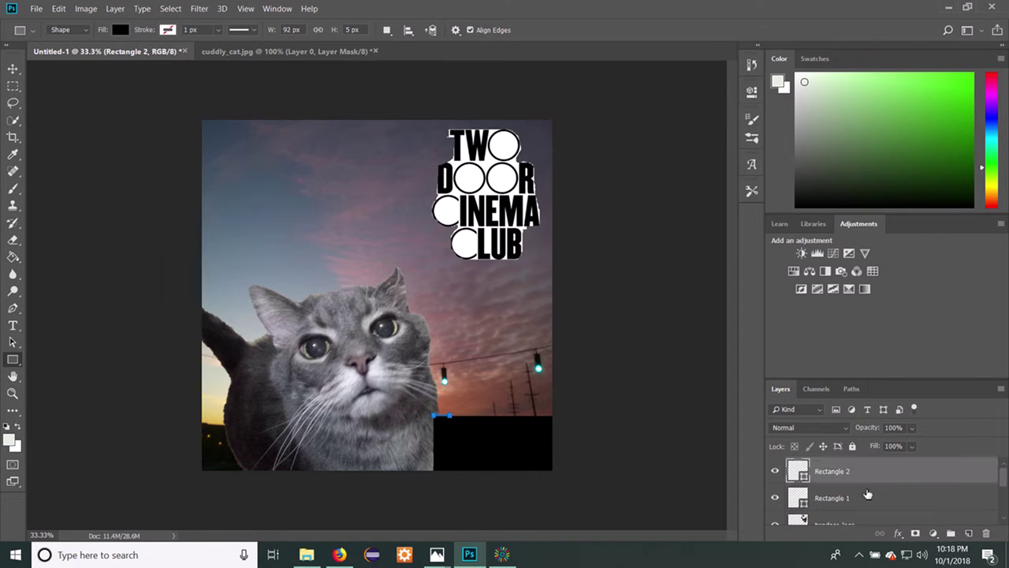
scroll(879, 503, "down", 3)
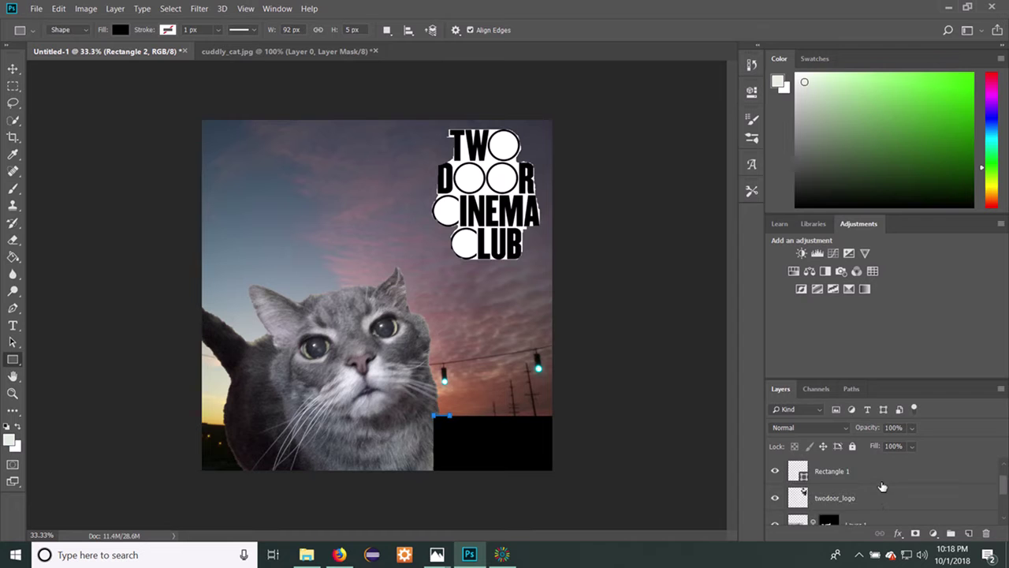
scroll(881, 497, "up", 1)
left_click(895, 493)
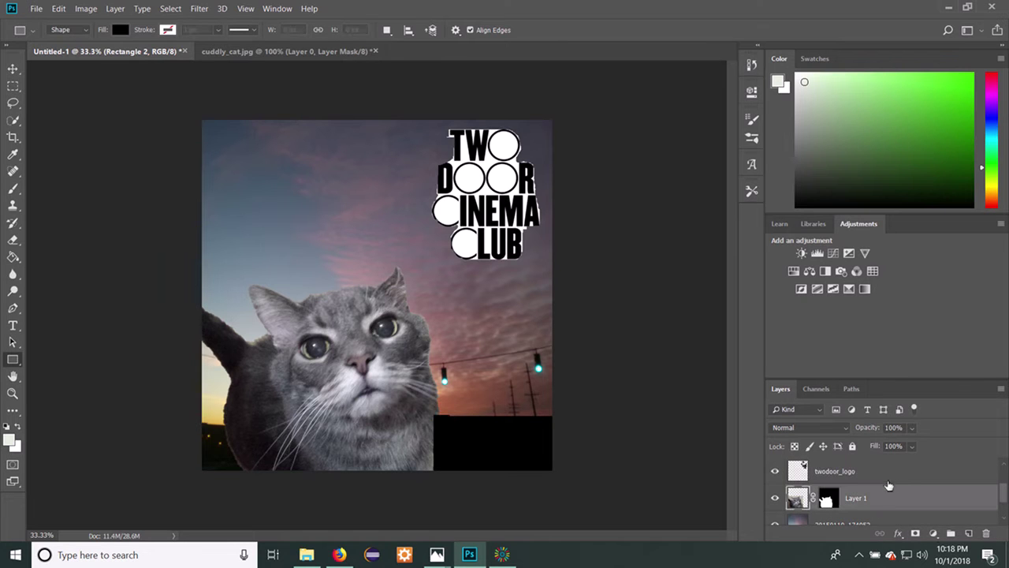
left_click_drag(890, 499, 875, 465)
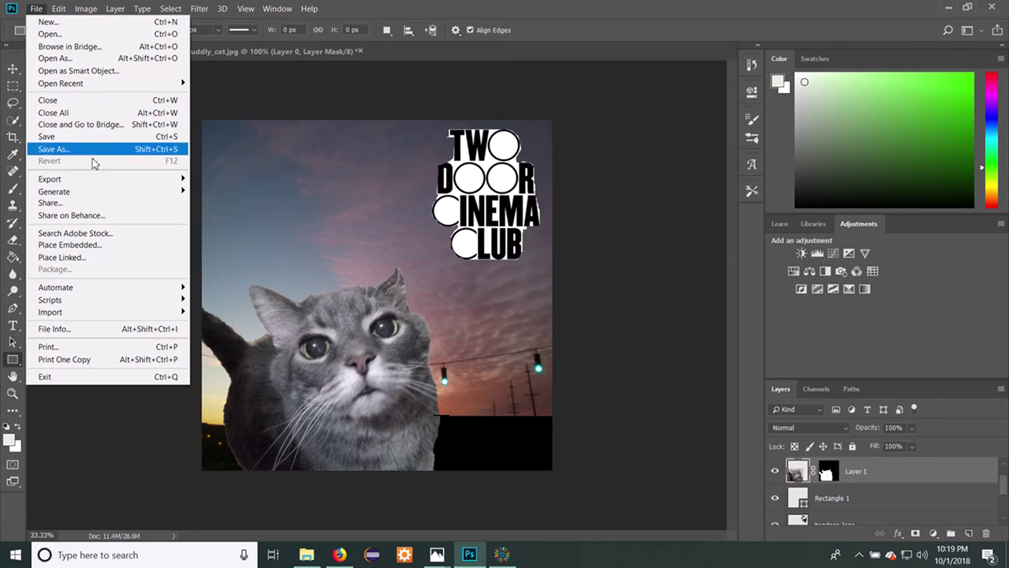
Place the blast image as an embedded layer, scale it to about 9.53%, and position it over the sky above the cat
mouse_move(95, 196)
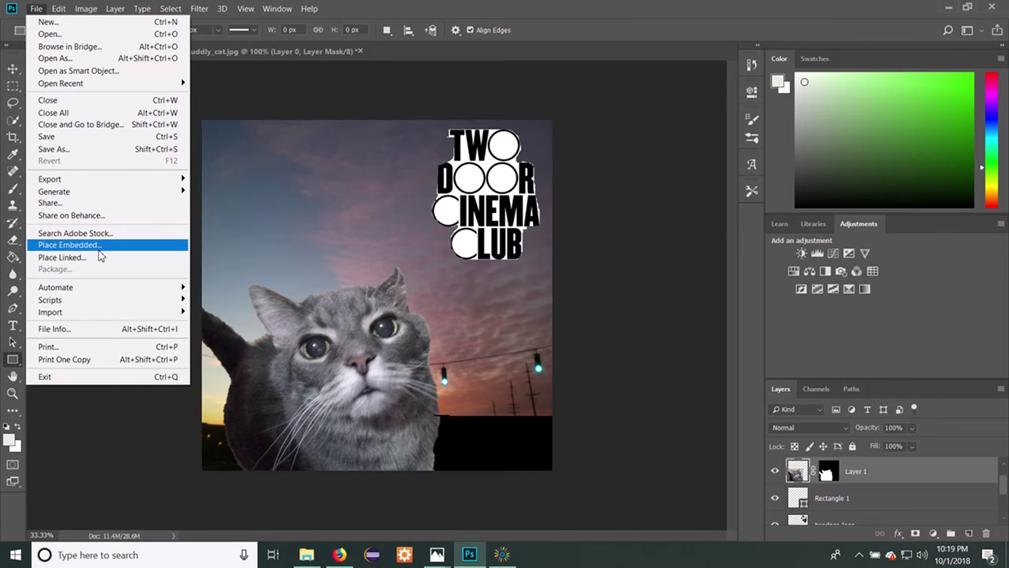
left_click(99, 249)
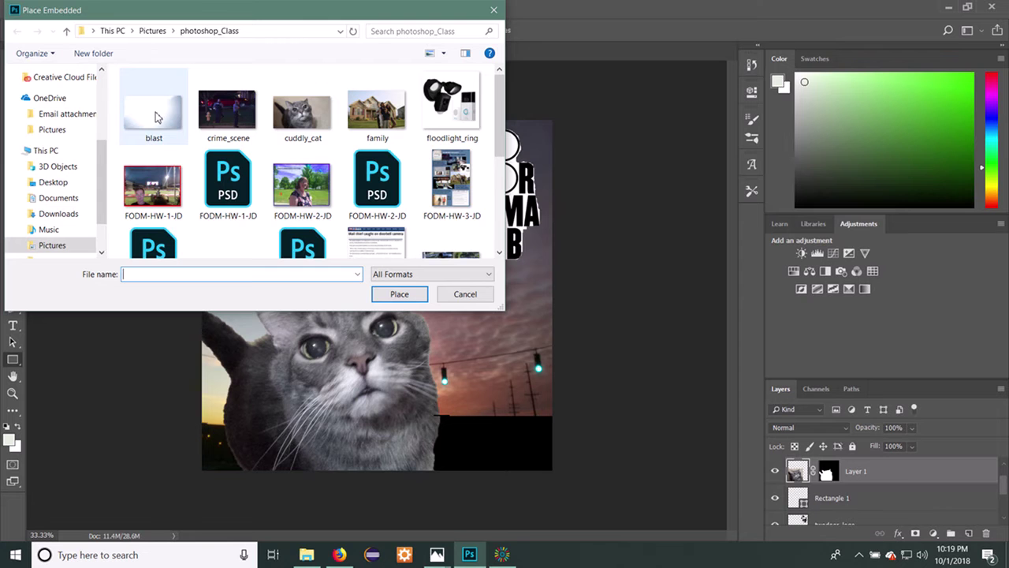
left_click(156, 116)
left_click(399, 293)
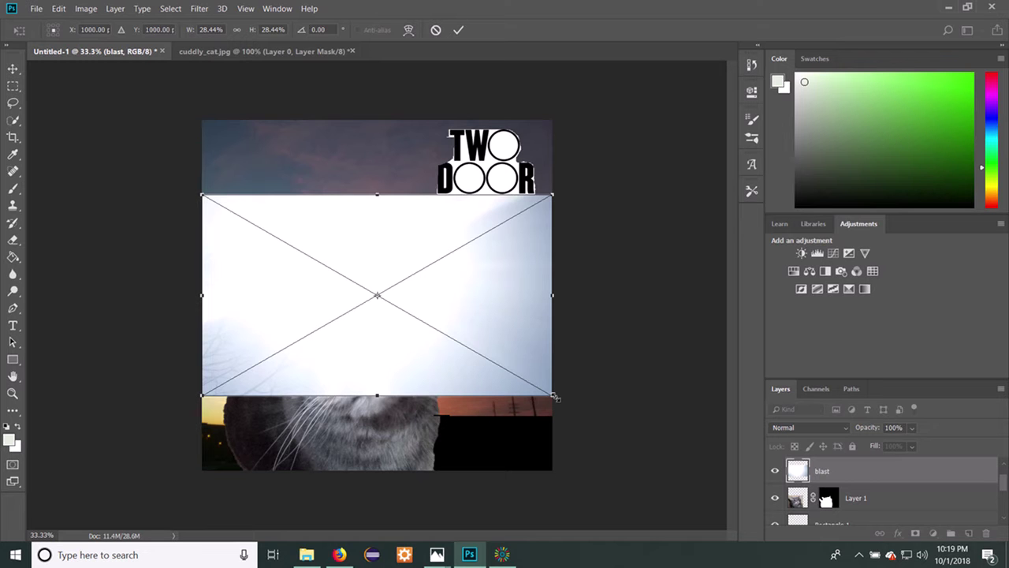
left_click_drag(554, 397, 315, 276)
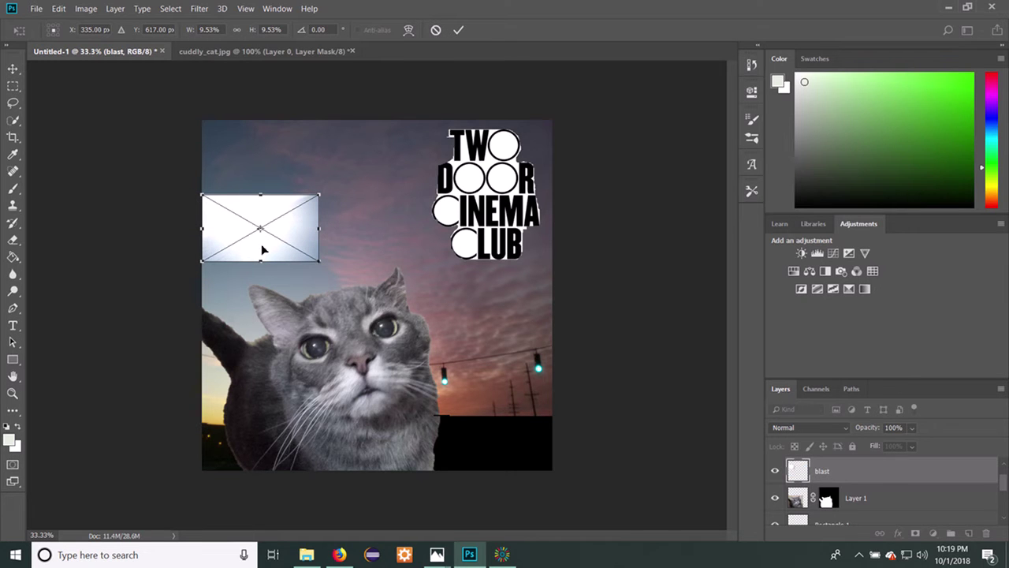
left_click_drag(263, 249, 300, 235)
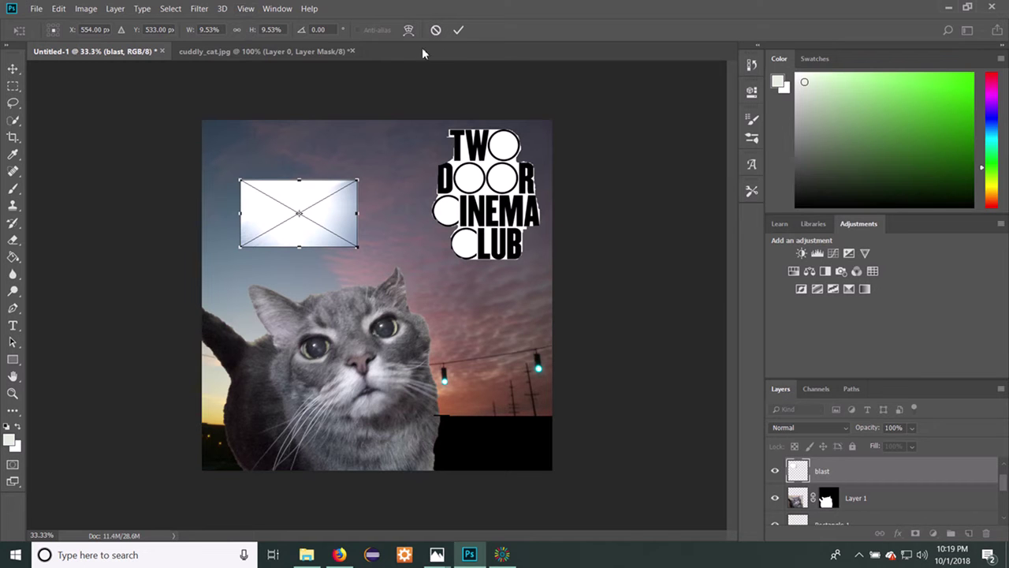
left_click(458, 30)
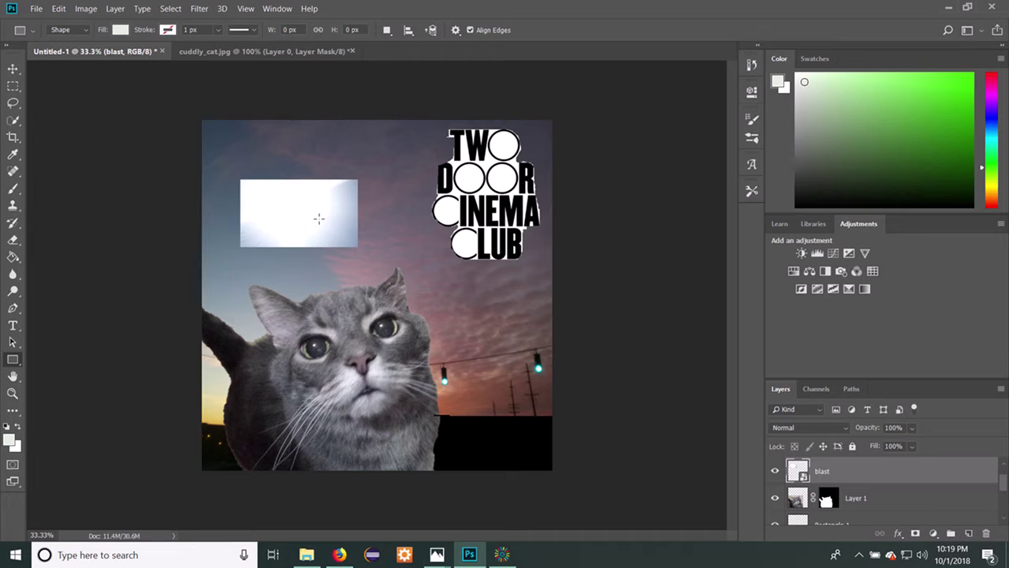
Free Transform the blast image into the canvas's upper-left corner, enlarging it to about 12.26% wide and 13.98% high
key("ctrl+t")
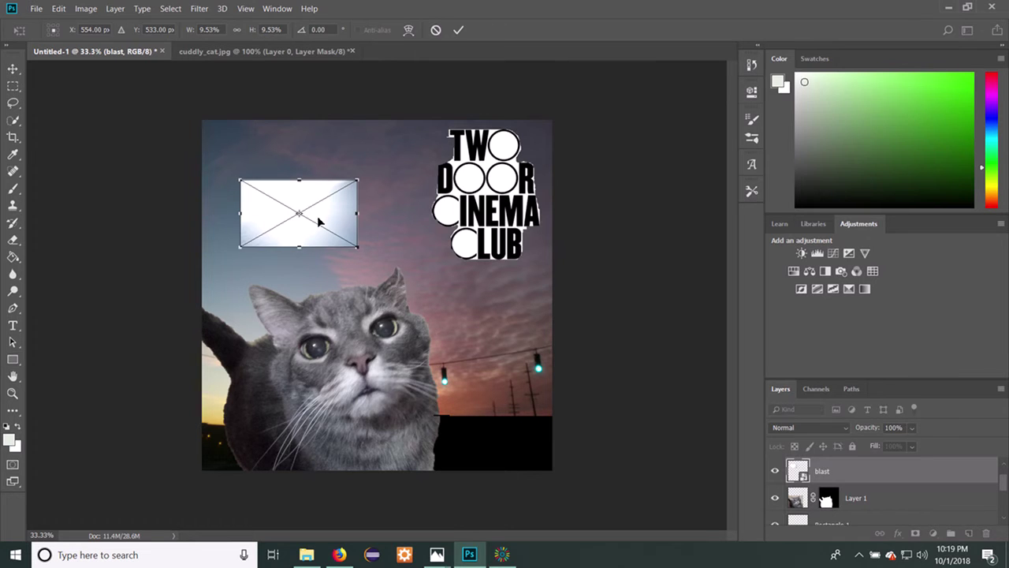
left_click_drag(305, 198, 266, 140)
left_click_drag(319, 188, 352, 219)
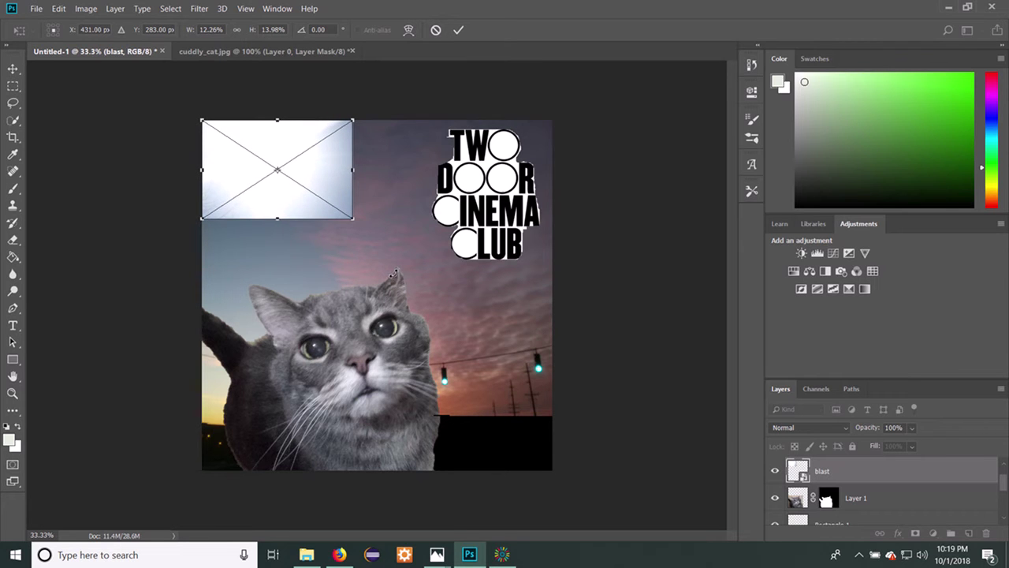
left_click(458, 29)
key("u")
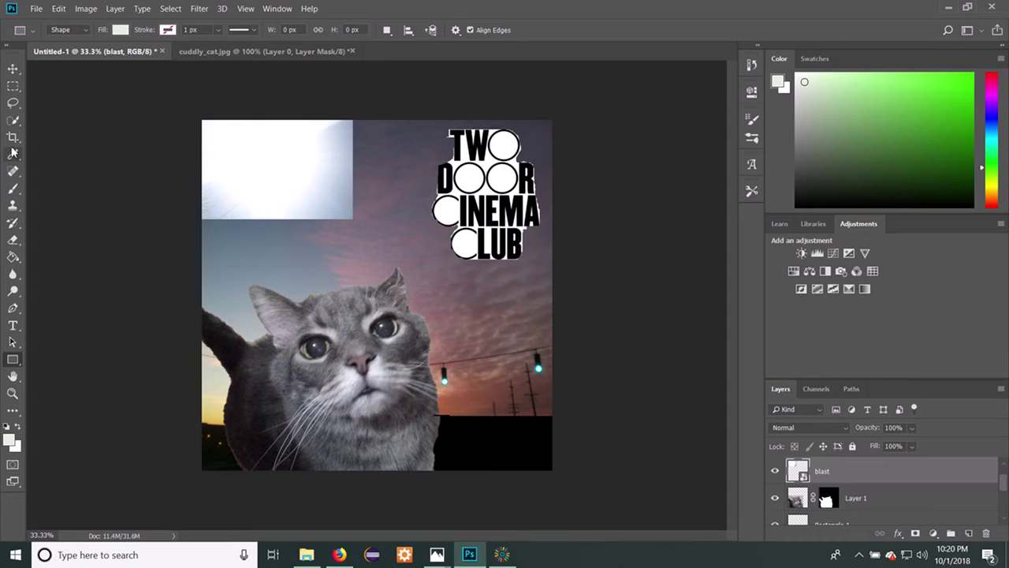
Add a 60 pt Arial Rounded MT Bold text box over the black box, widen it, and enter WIDE EYED on one line
left_click(22, 329)
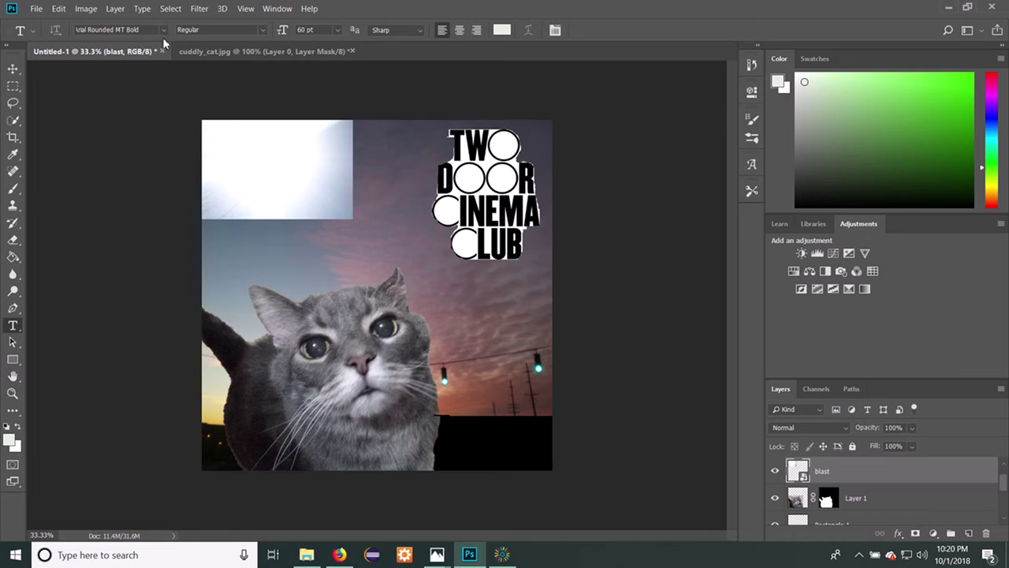
left_click_drag(450, 431, 539, 459)
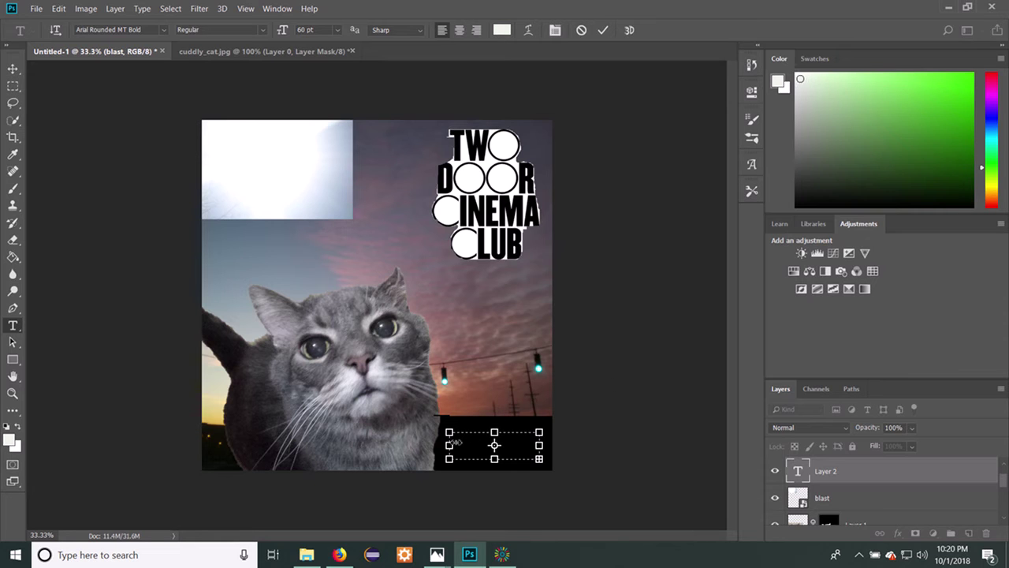
left_click_drag(450, 432, 435, 416)
type("Wi")
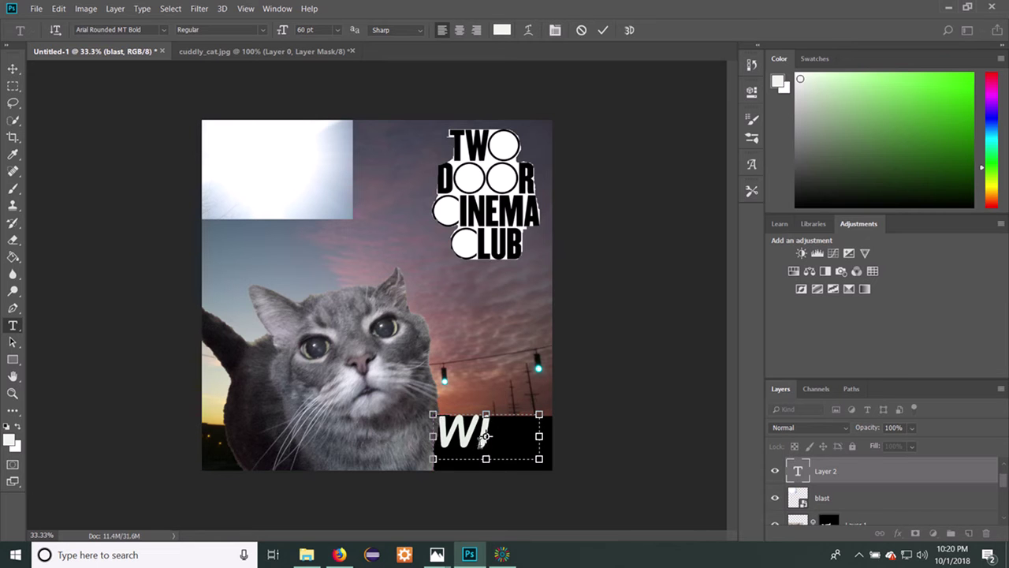
left_click_drag(539, 414, 552, 399)
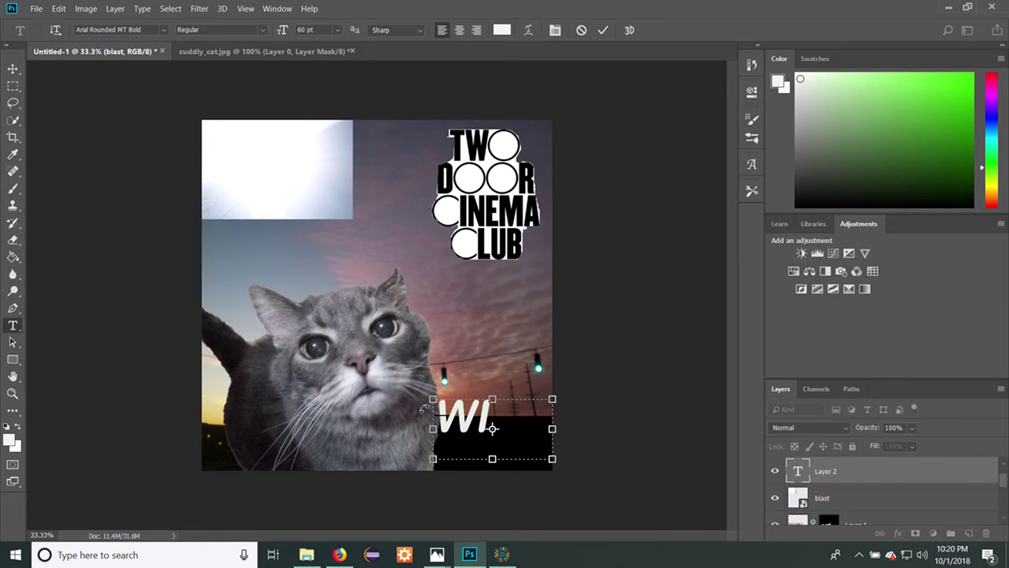
left_click_drag(432, 399, 382, 408)
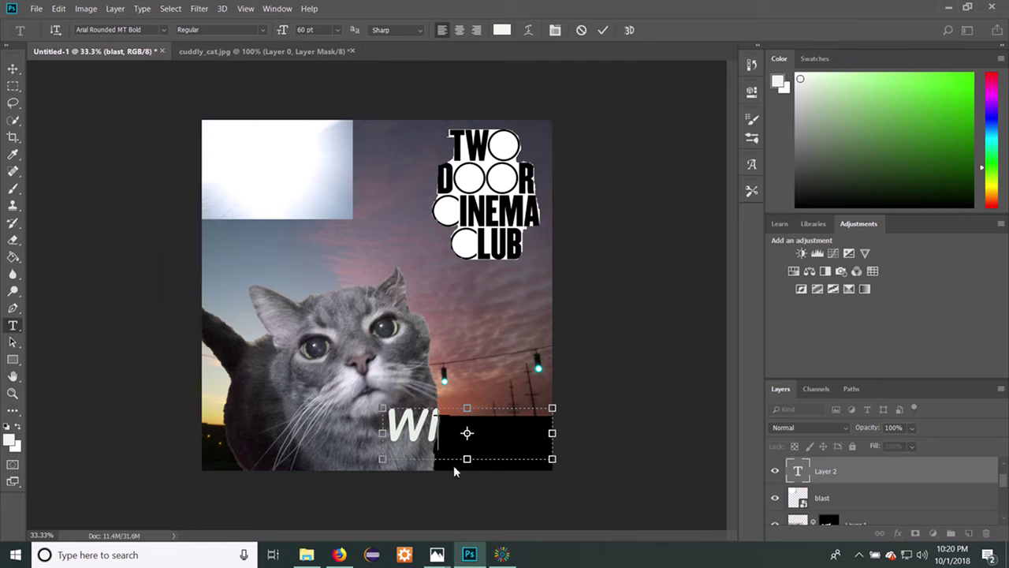
type("DE Y")
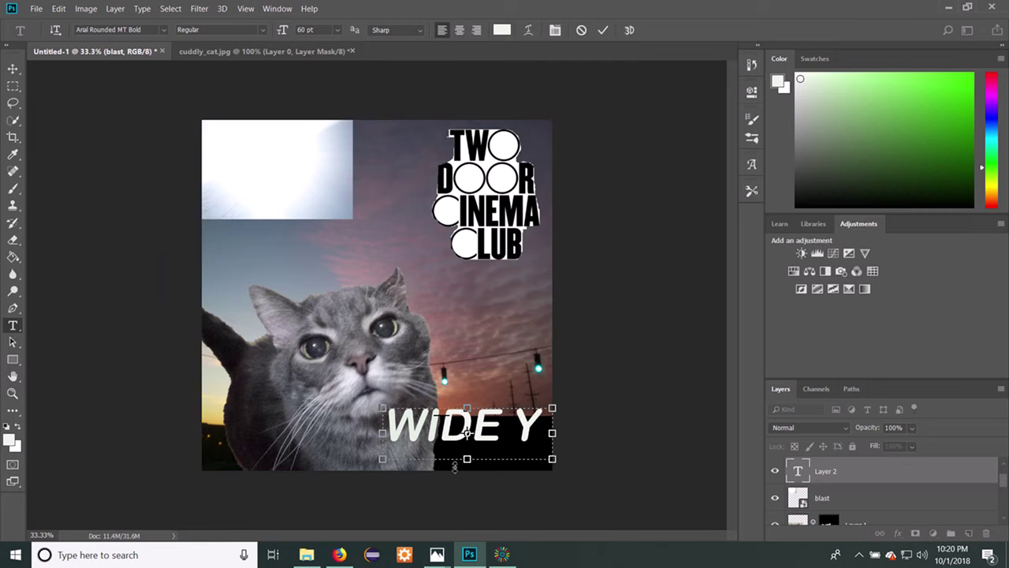
key("BackSpace")
key("BackSpace")
type("E")
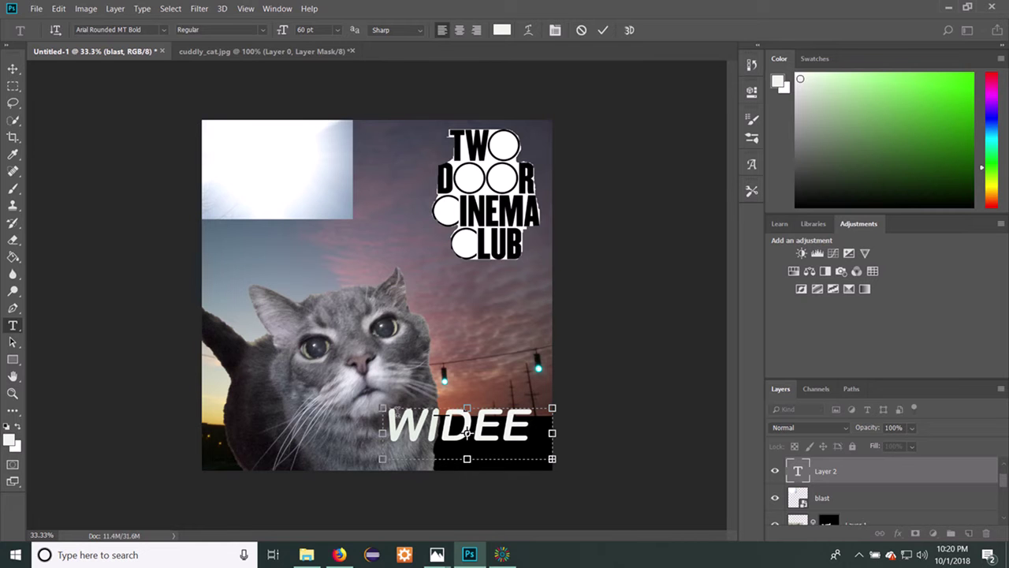
left_click_drag(383, 408, 289, 403)
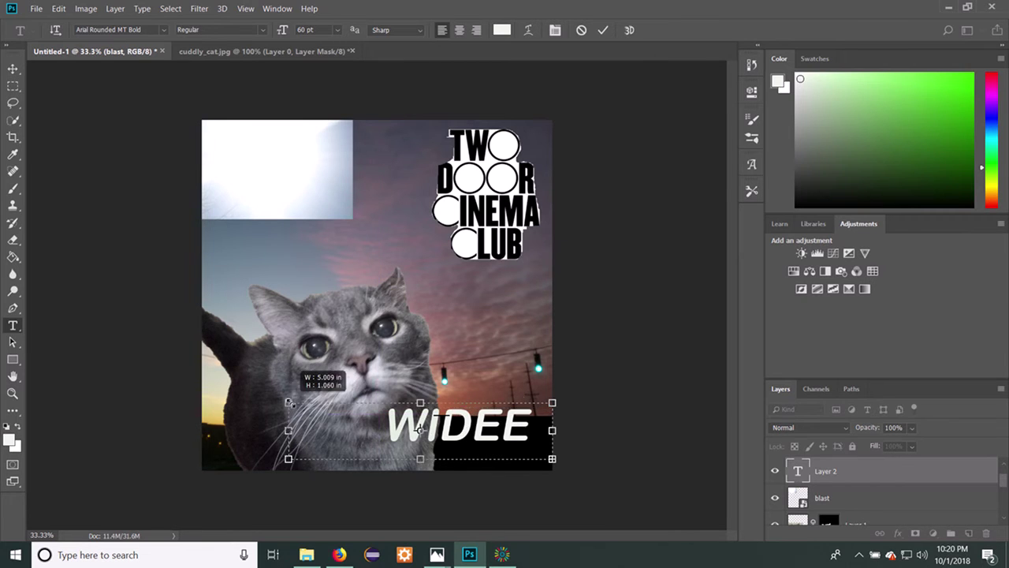
type("YED")
left_click(406, 421)
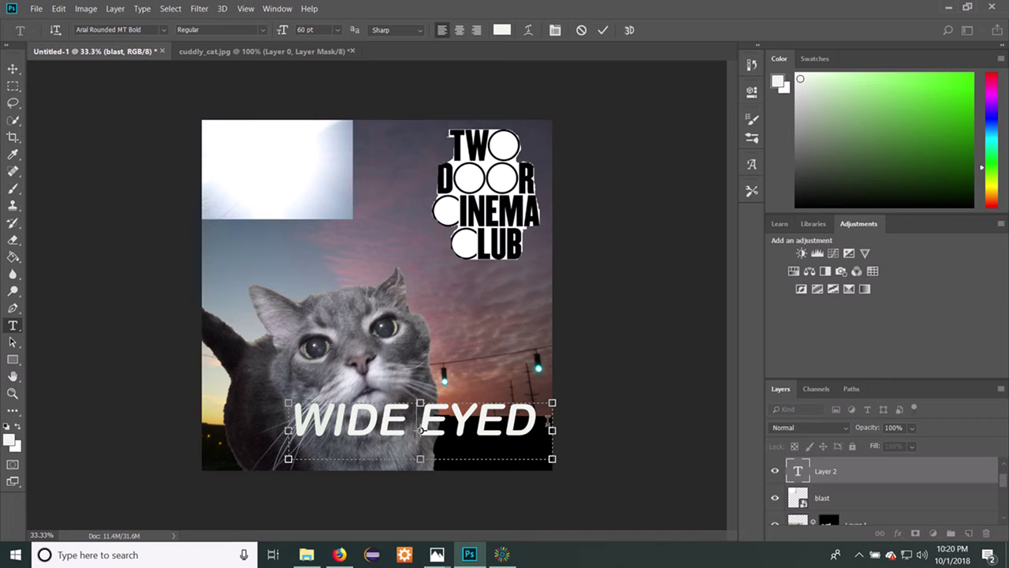
Set the WIDE EYED text to 48 pt and shrink its text frame to about 3.9 x 0.56 in near the canvas's lower-right corner
left_click_drag(544, 422, 289, 426)
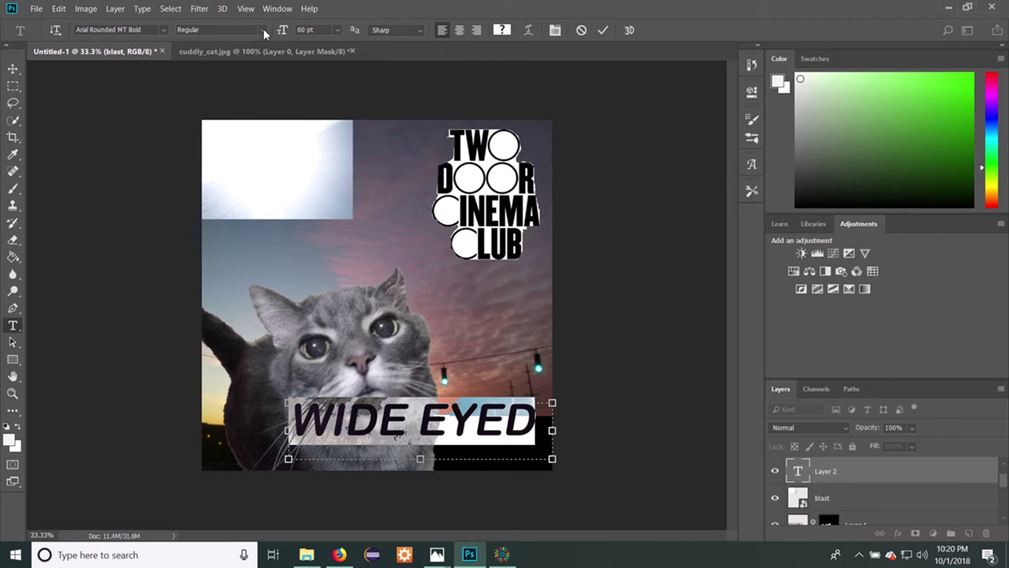
left_click(337, 30)
left_click(331, 180)
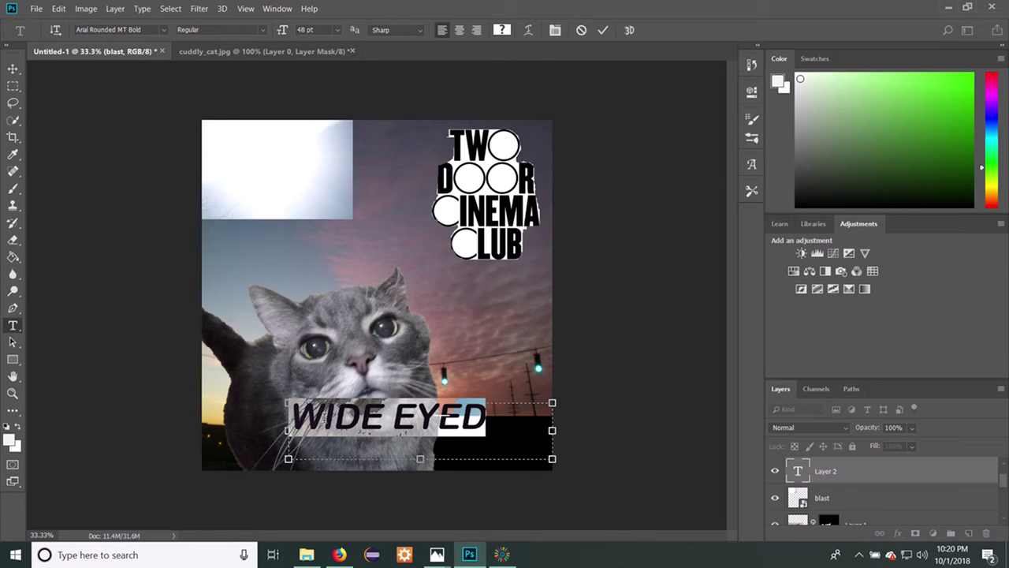
left_click_drag(286, 402, 340, 427)
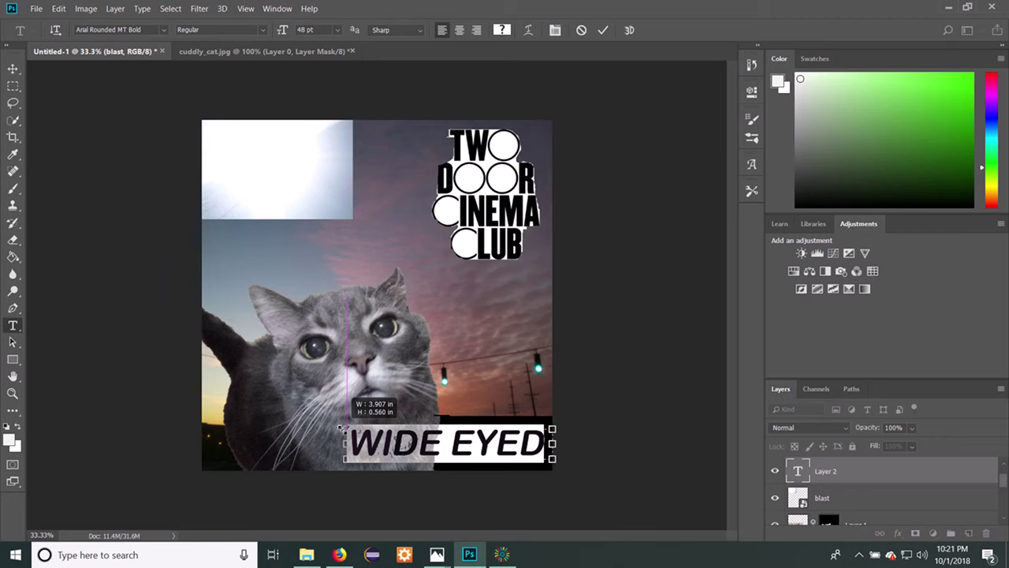
left_click_drag(341, 427, 342, 427)
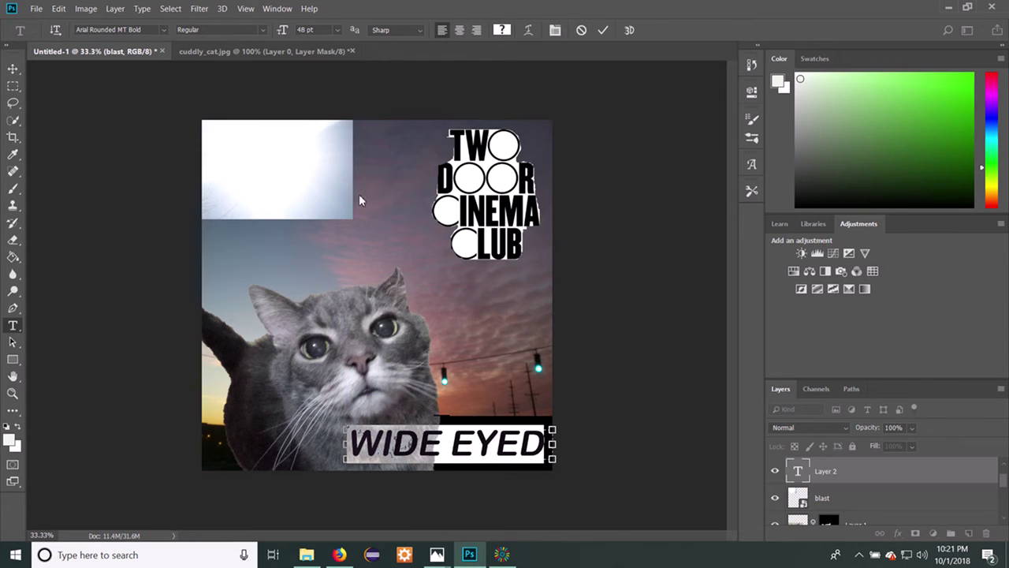
Reduce the WIDE EYED text to 30 pt, narrow its frame toward the black box, and commit the text layer
left_click(337, 31)
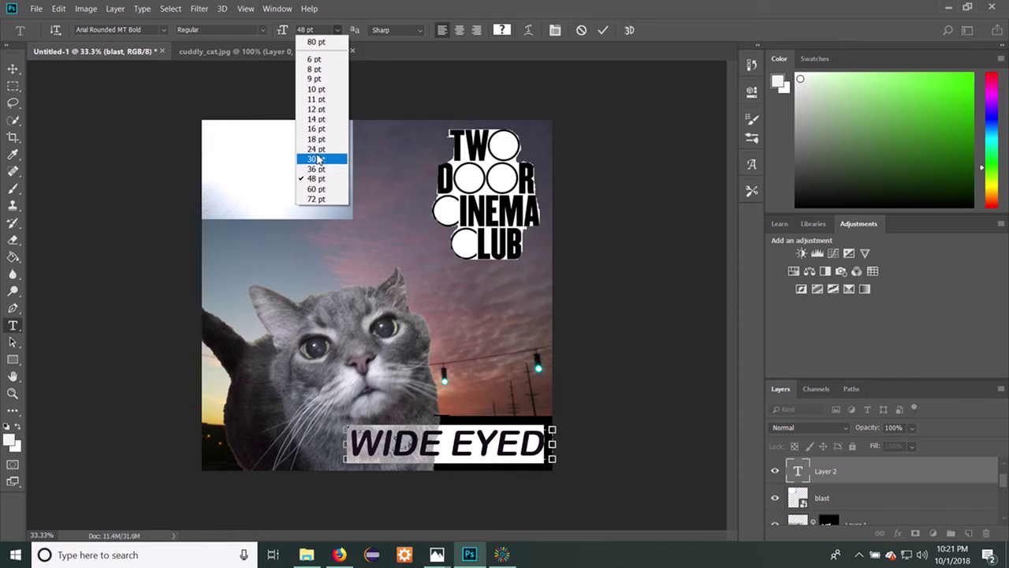
left_click(317, 159)
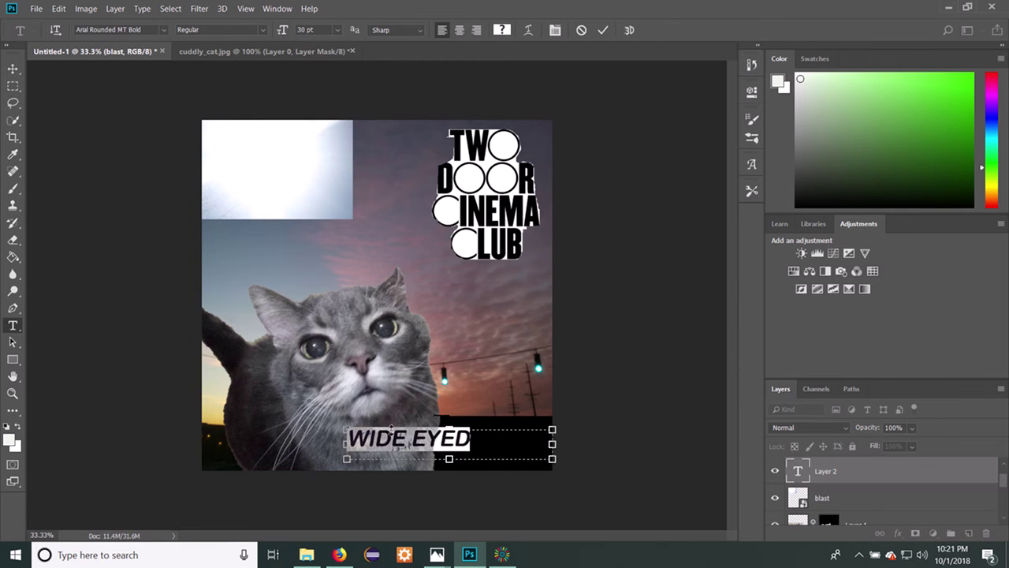
left_click_drag(344, 424, 418, 420)
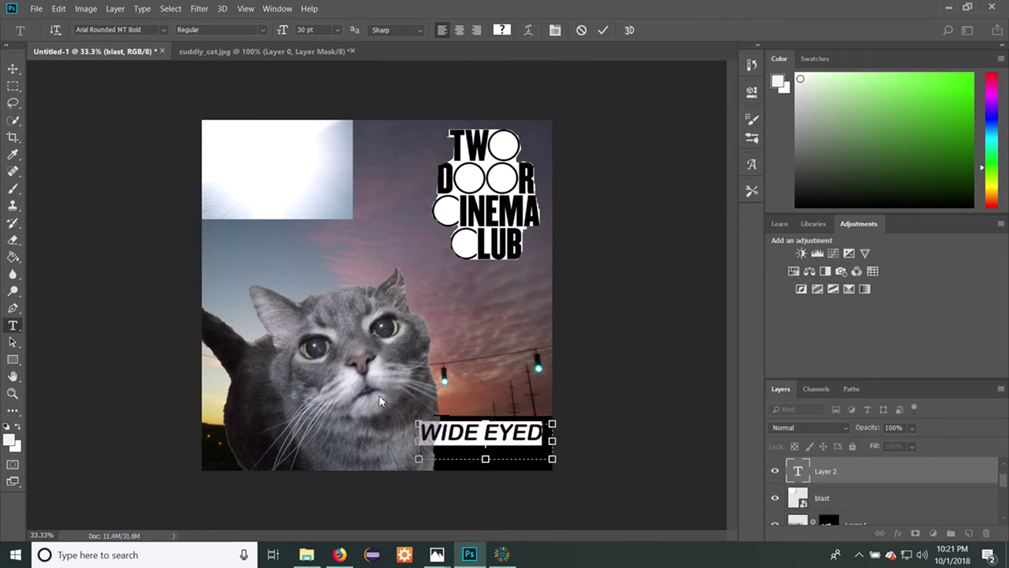
left_click(450, 344)
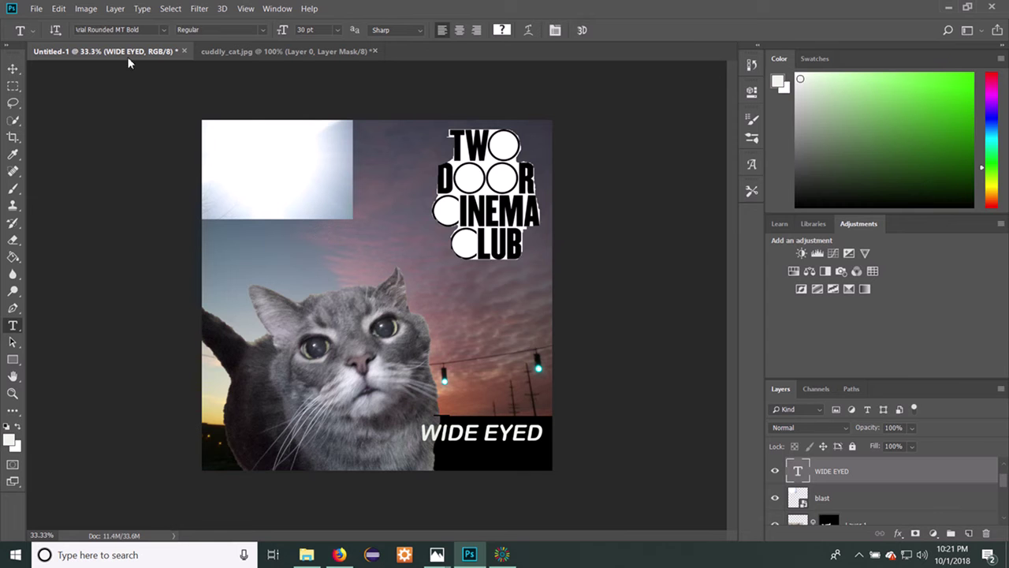
Save the composite in the photoshop_Class folder as the Photoshop file FODM-HW-4-JD with Maximize Compatibility on
left_click(37, 9)
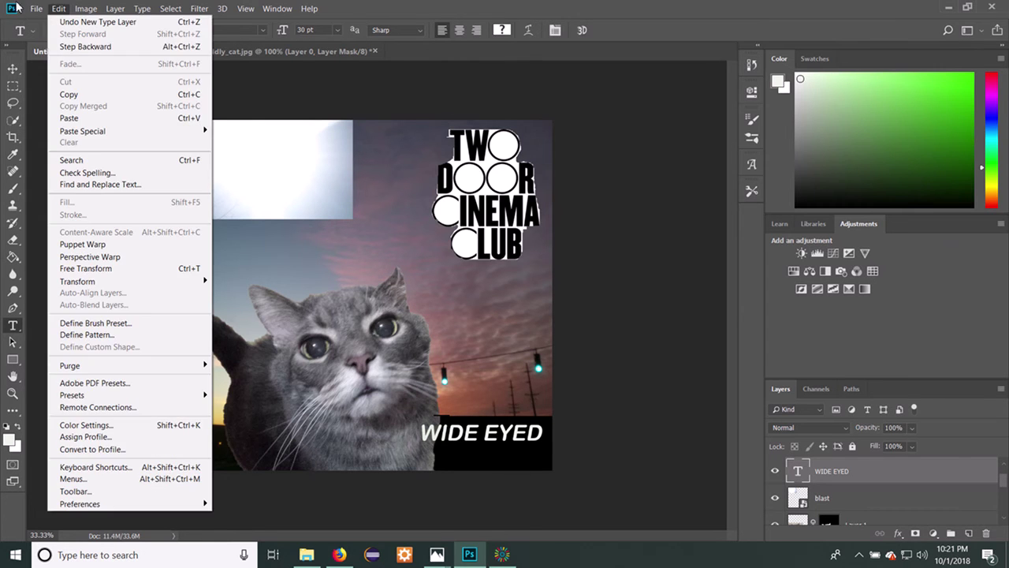
left_click(80, 151)
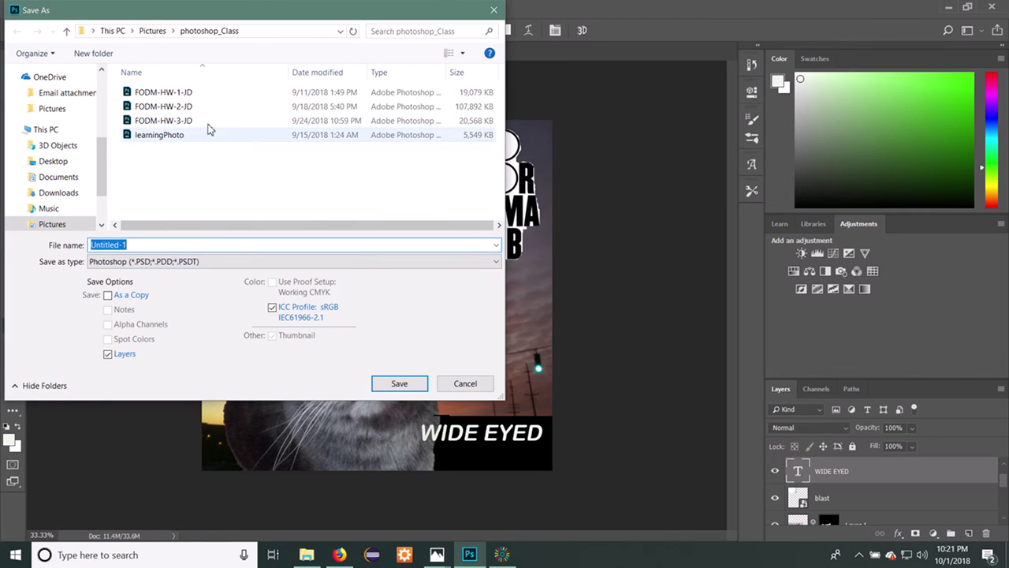
key("BackSpace")
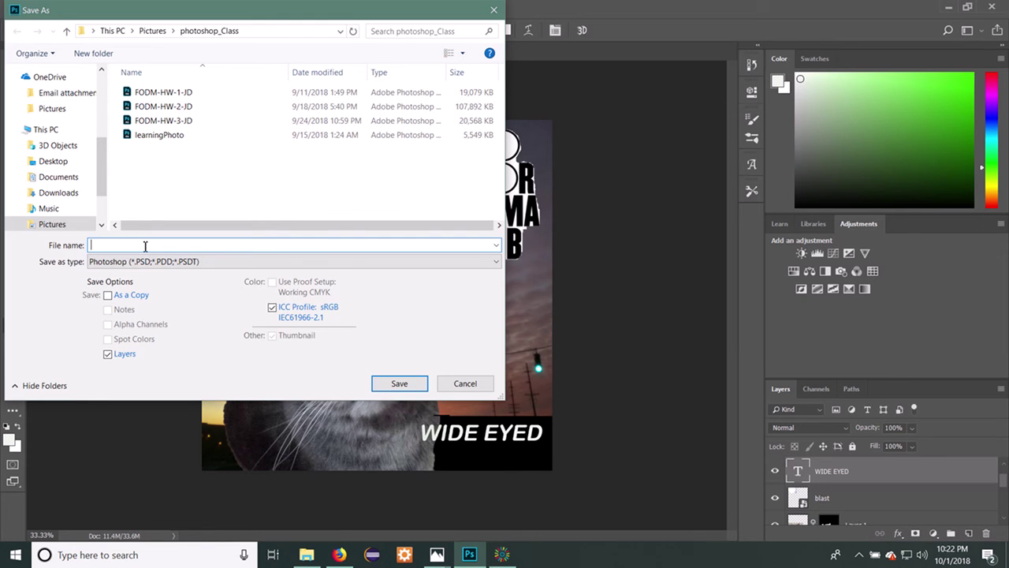
type("FODM-HW-")
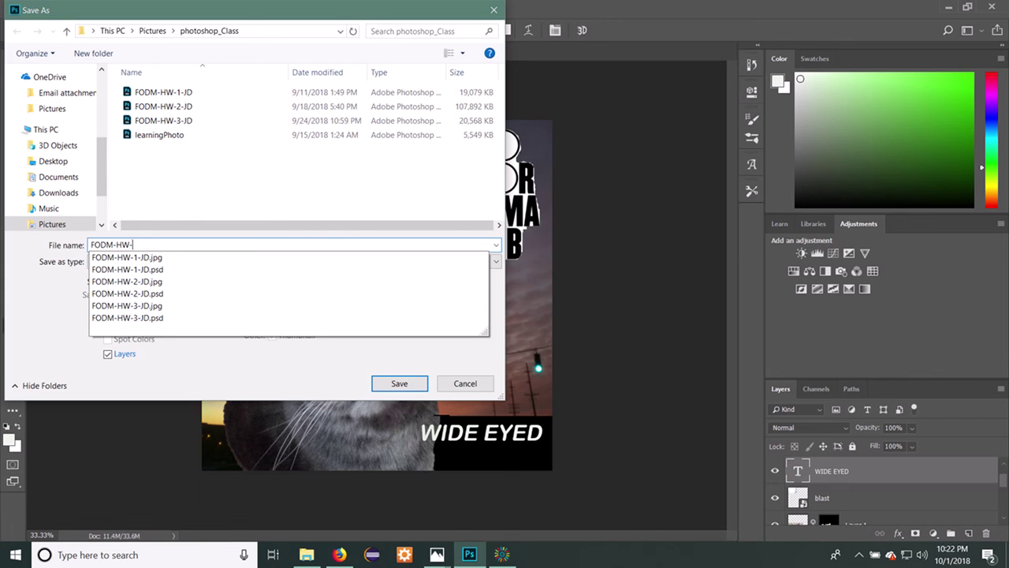
type("4")
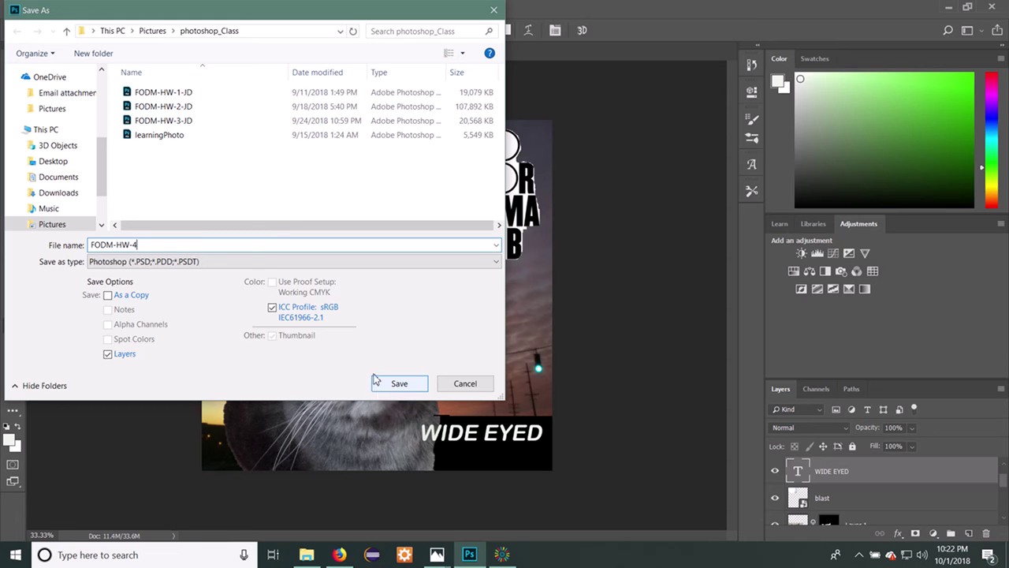
type("-JD")
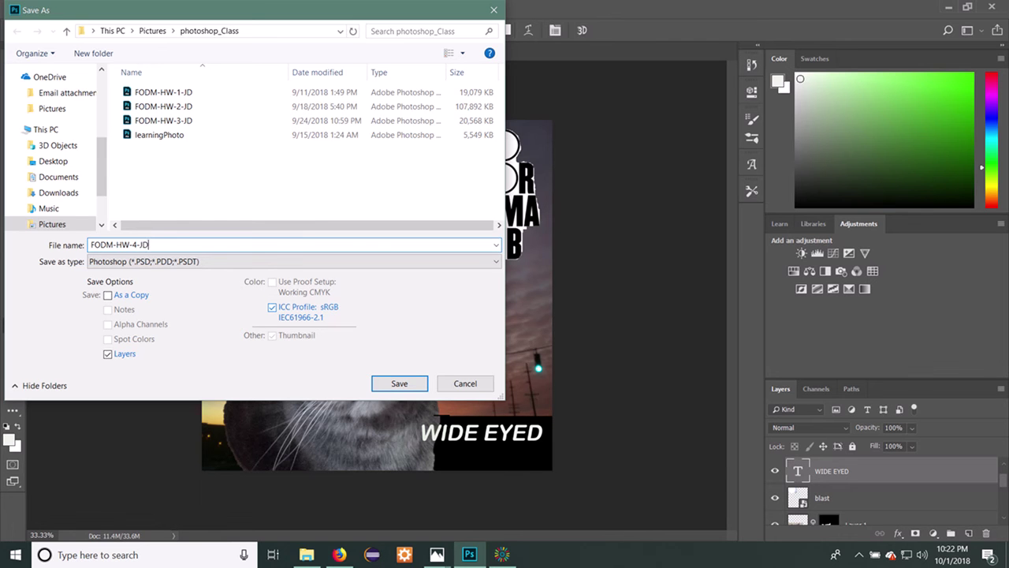
left_click(417, 386)
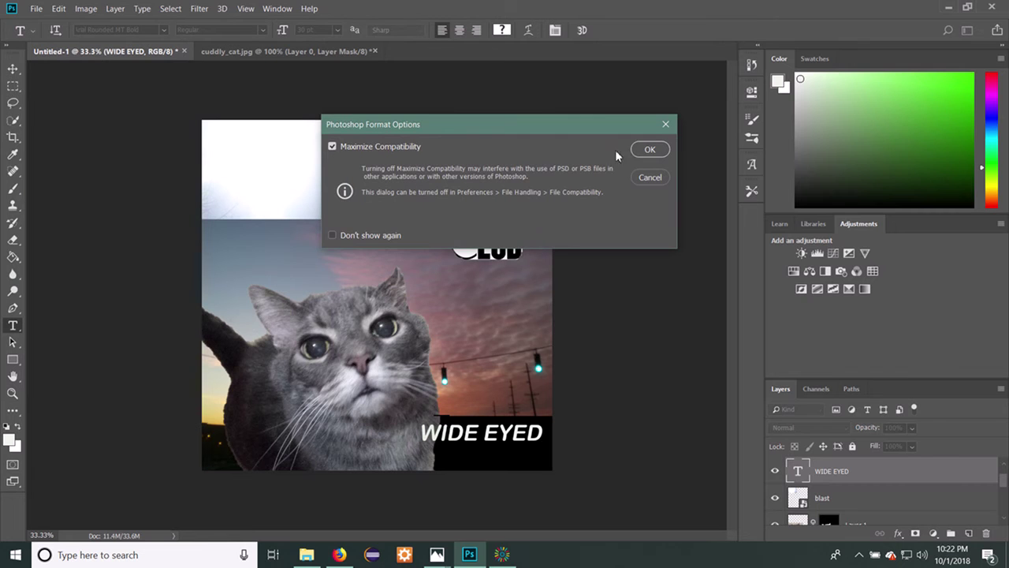
left_click(648, 150)
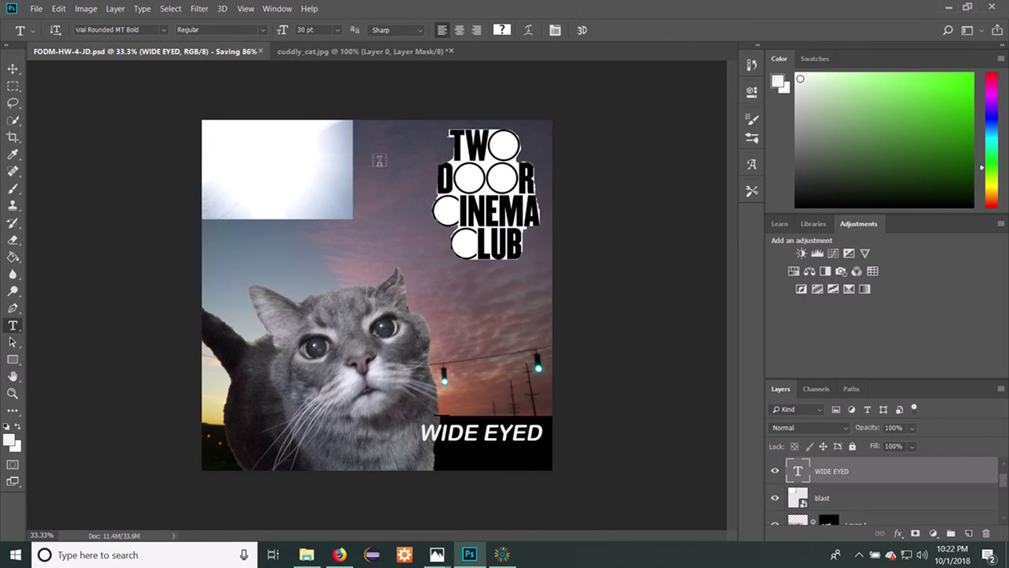
Save a JPEG copy of the composite named FODM-HW-4-JD in the photoshop_Class folder at High quality 8, Baseline ("Standard")
left_click(38, 9)
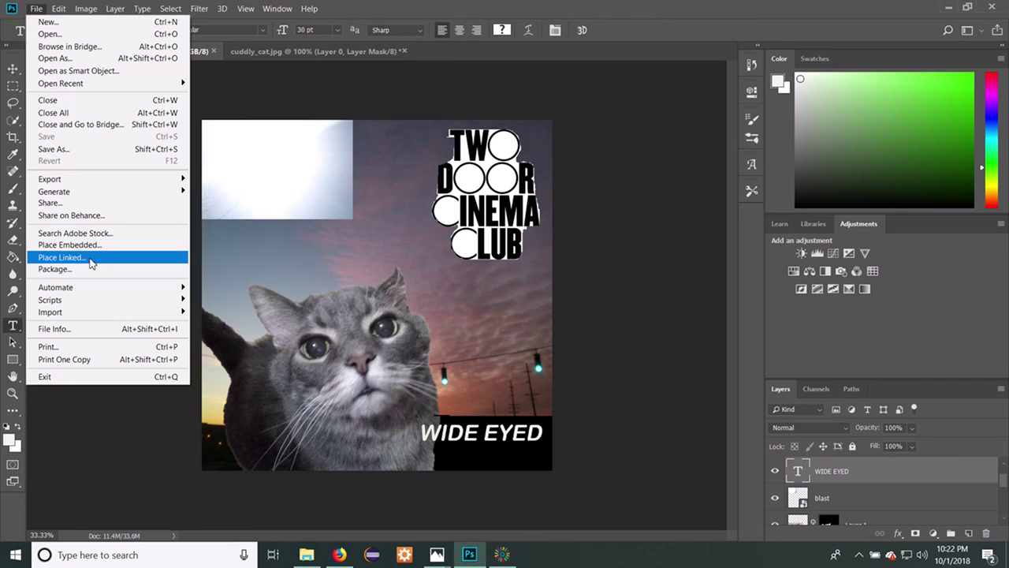
left_click(100, 155)
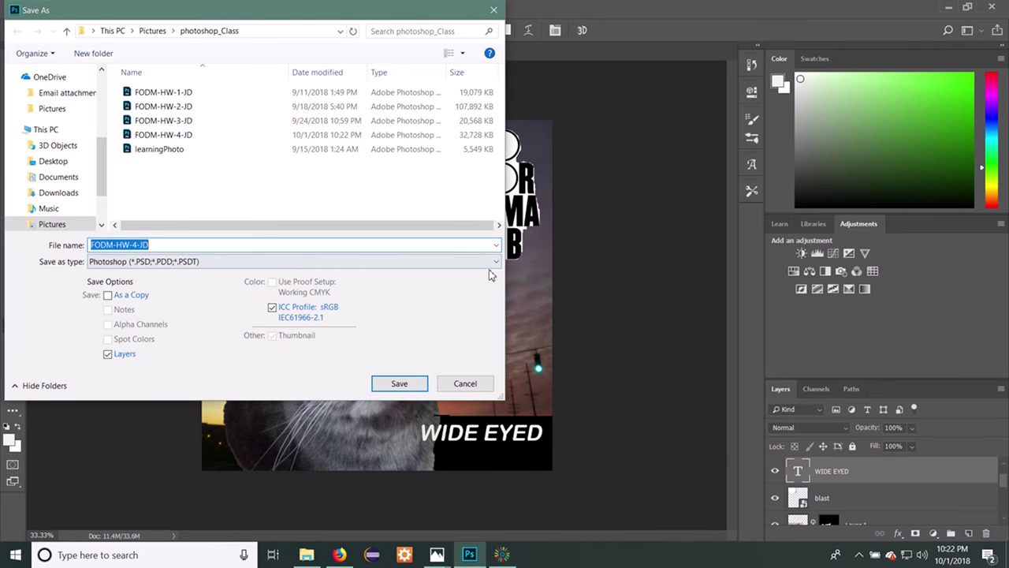
left_click(496, 261)
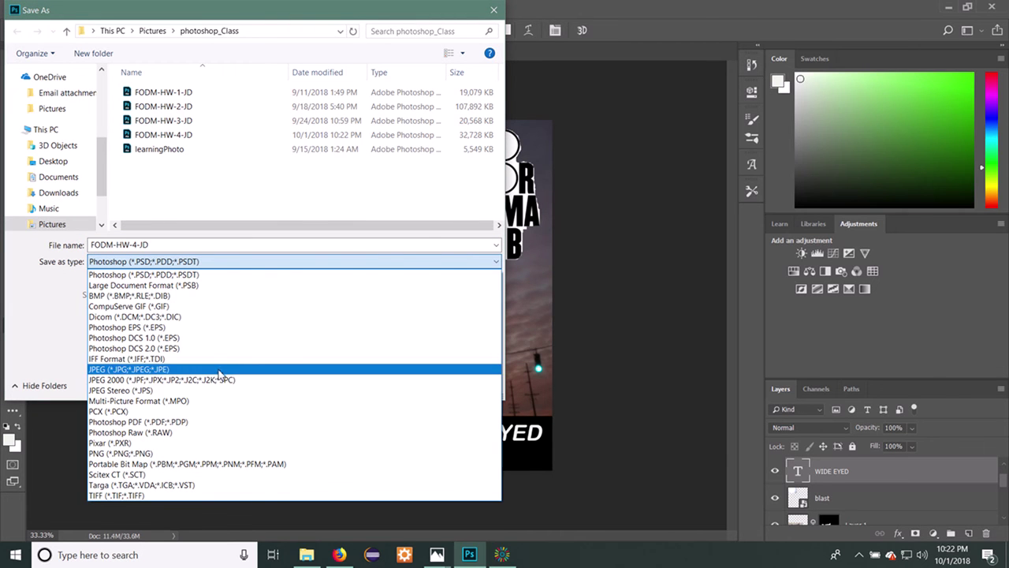
left_click(238, 372)
left_click(164, 244)
double_click(164, 244)
left_click(164, 245)
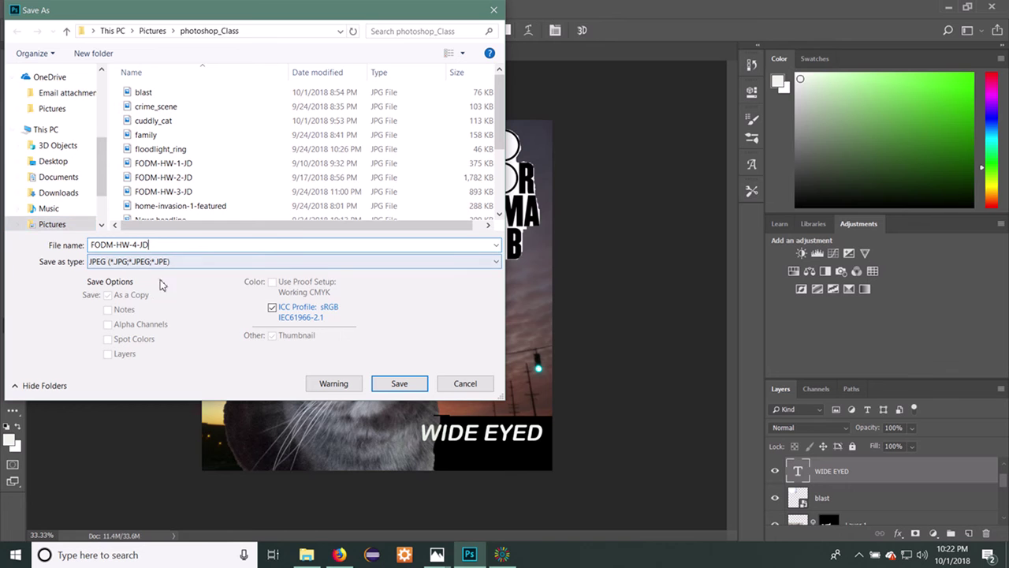
left_click(412, 389)
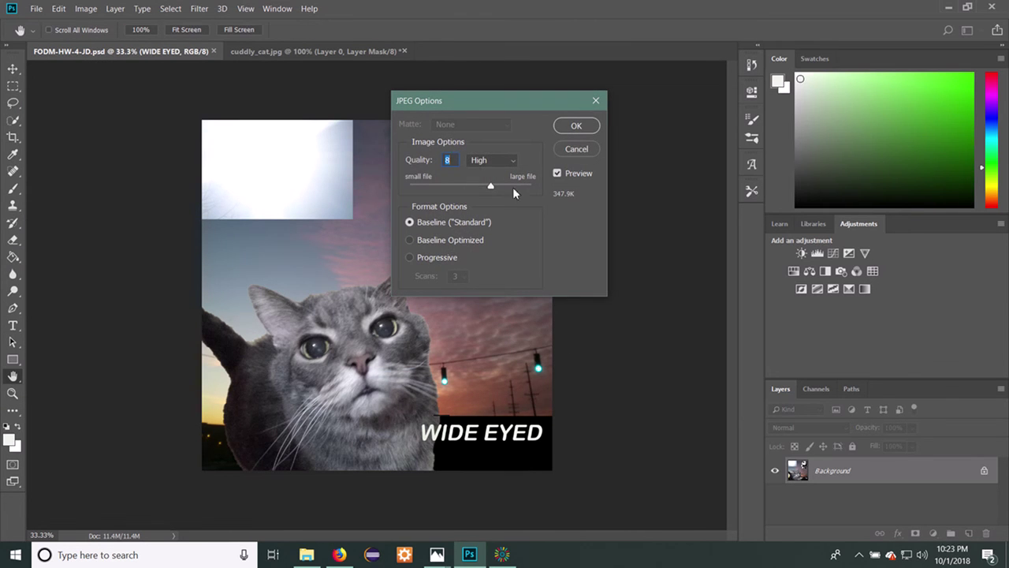
left_click(597, 126)
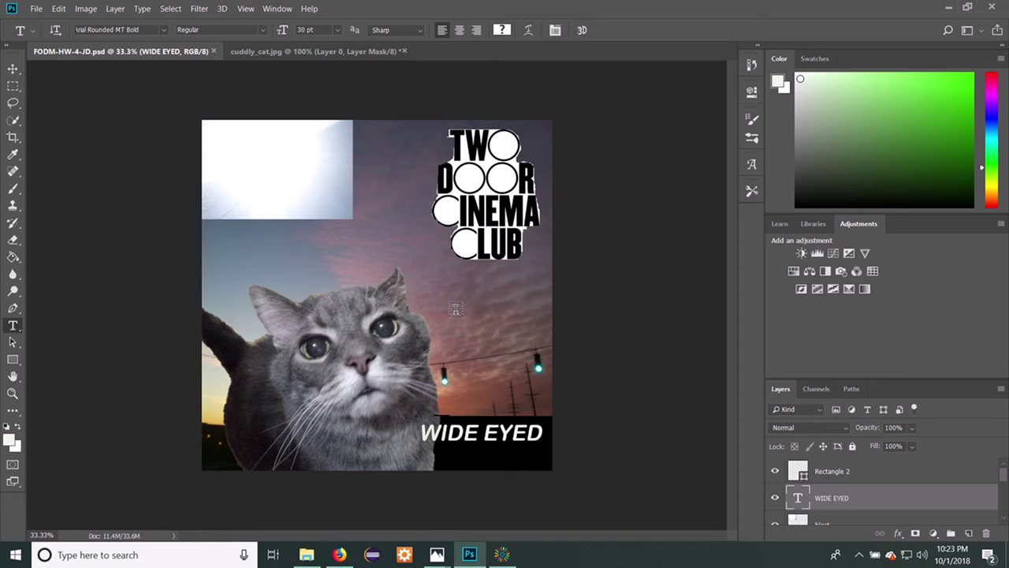
mouse_move(518, 561)
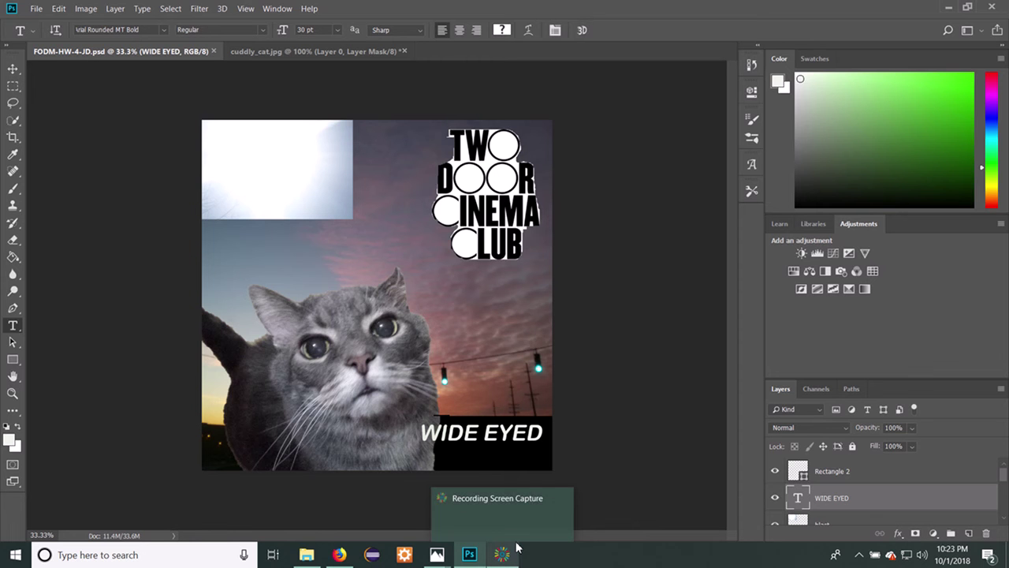
mouse_move(508, 497)
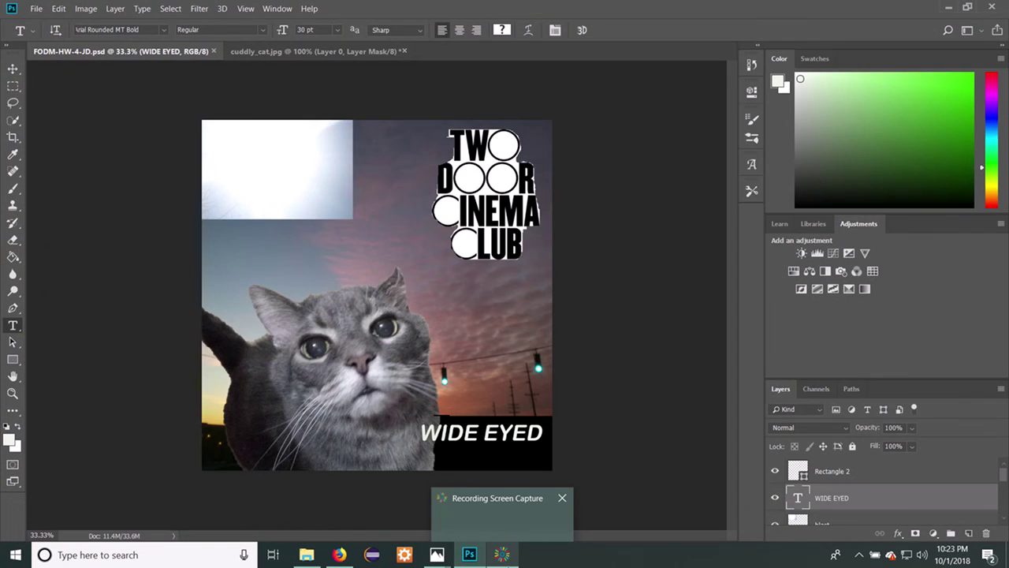
left_click(507, 559)
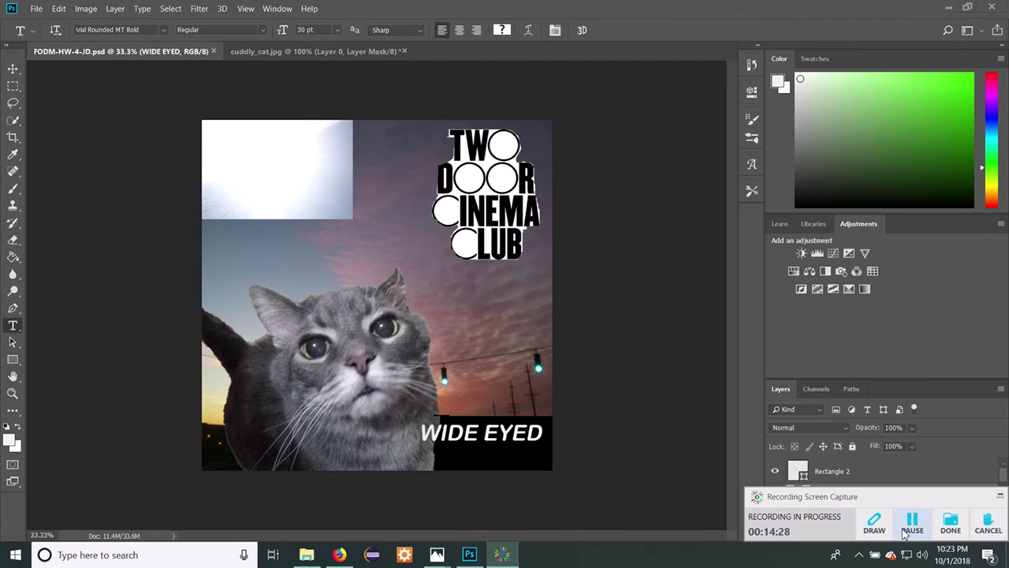